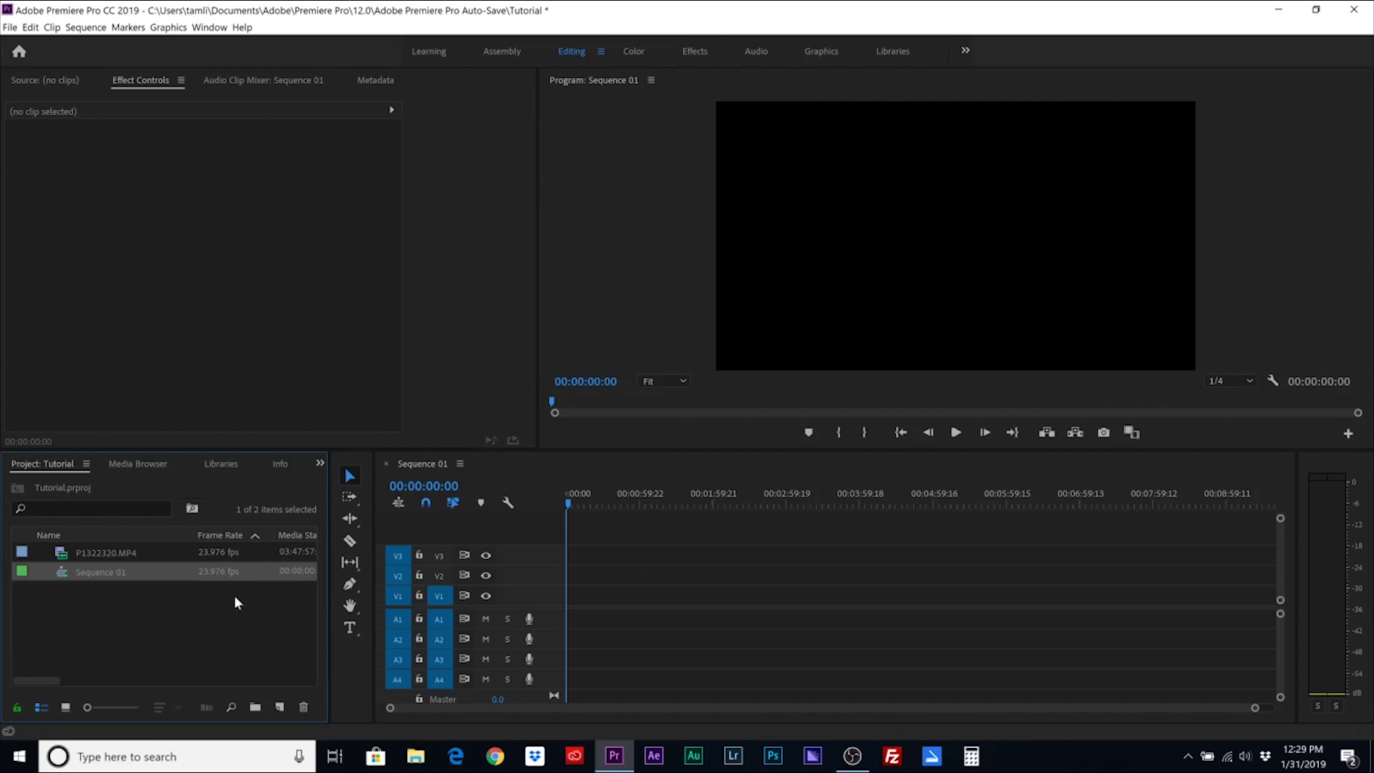
# Step: Add P1322320.MP4 to the start of Sequence 01, keeping the existing sequence settings
pyautogui.click(63, 555)
pyautogui.moveTo(65, 558); pyautogui.dragTo(567, 596)
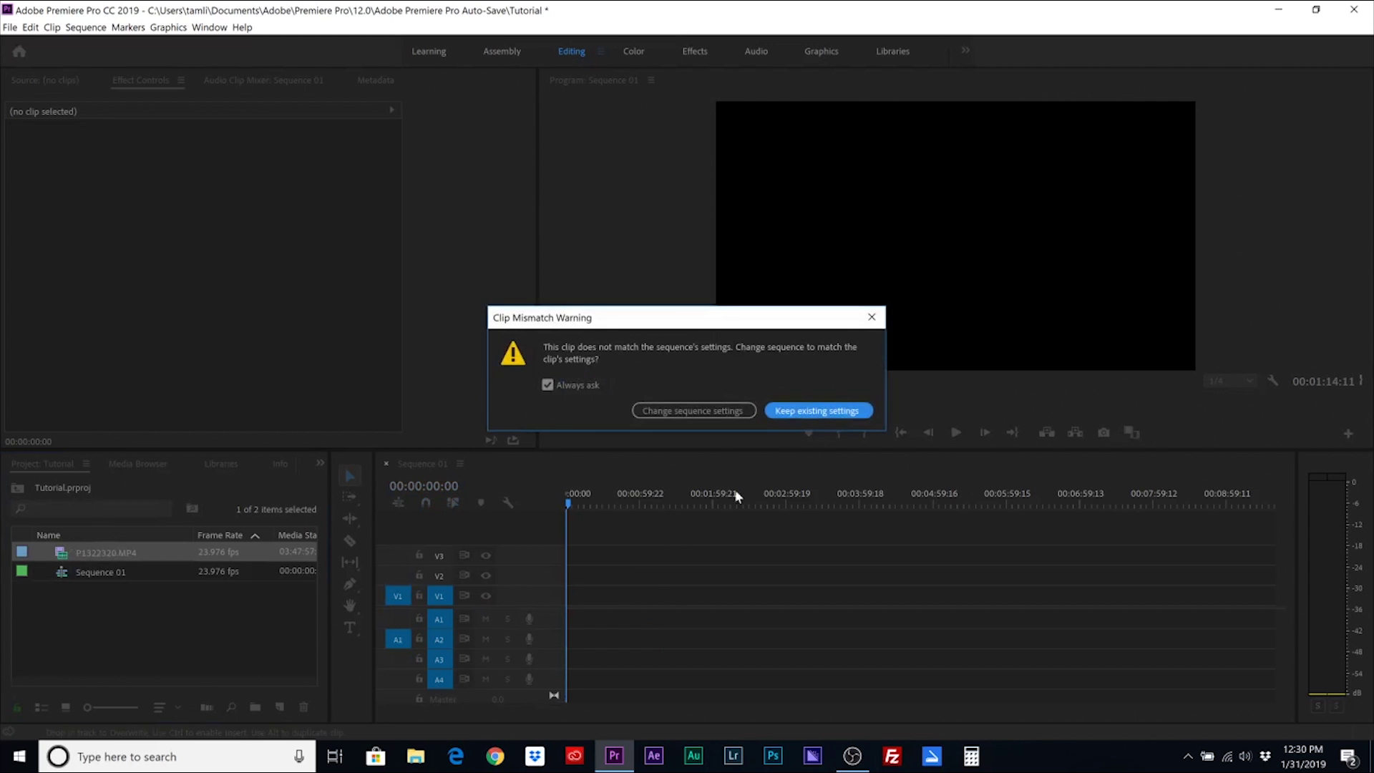
pyautogui.click(836, 410)
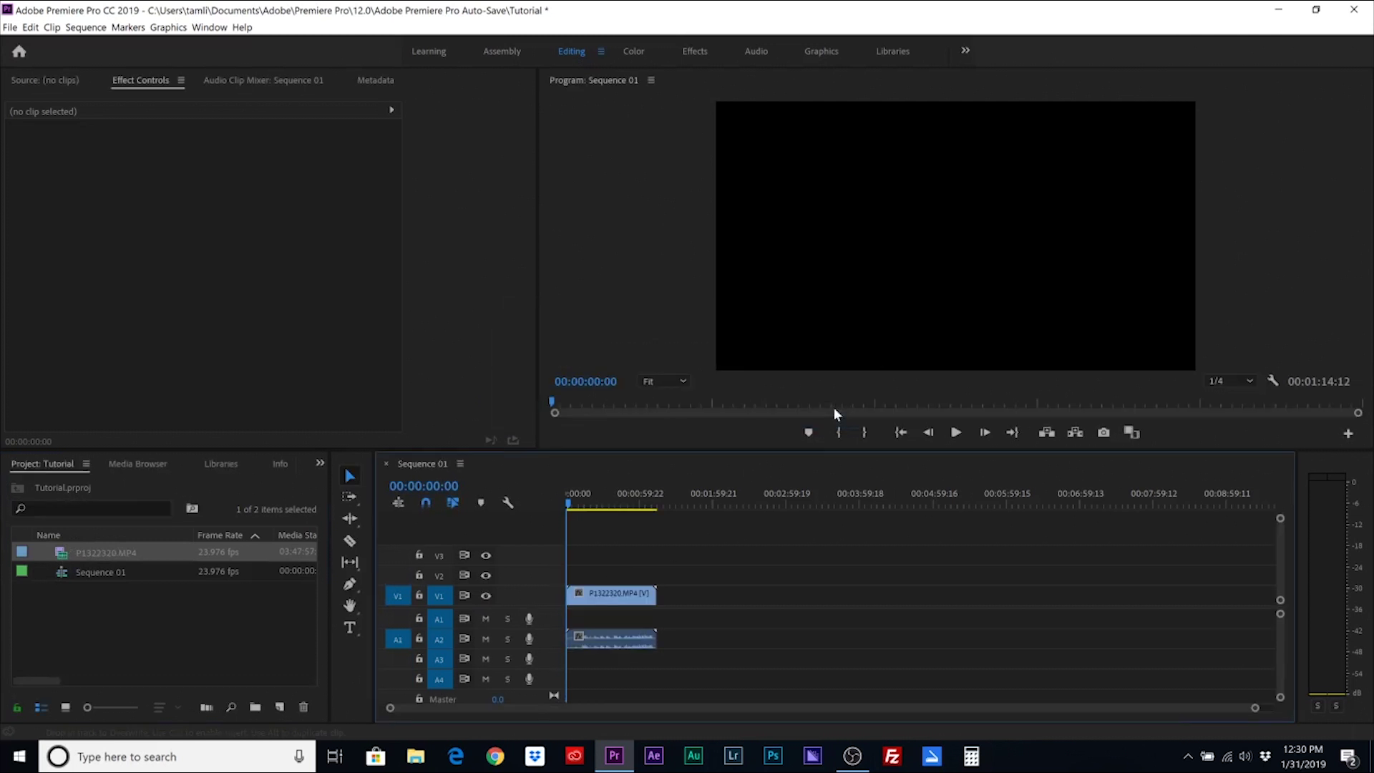
# Step: Move the clip's audio onto track A1, then bring up the timeline clip's context menu
pyautogui.moveTo(600, 641); pyautogui.dragTo(599, 621)
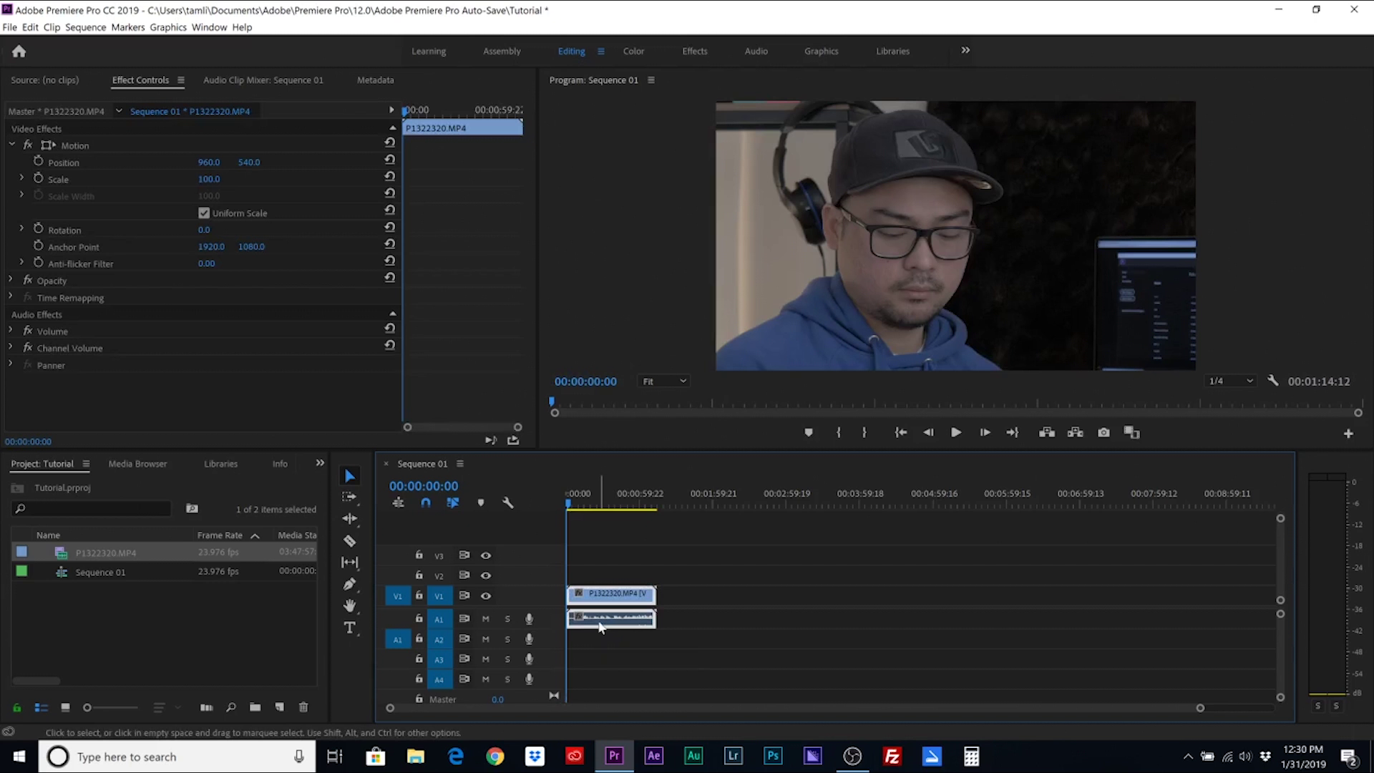
pyautogui.hotkey('alt', 's')
pyautogui.click(718, 602)
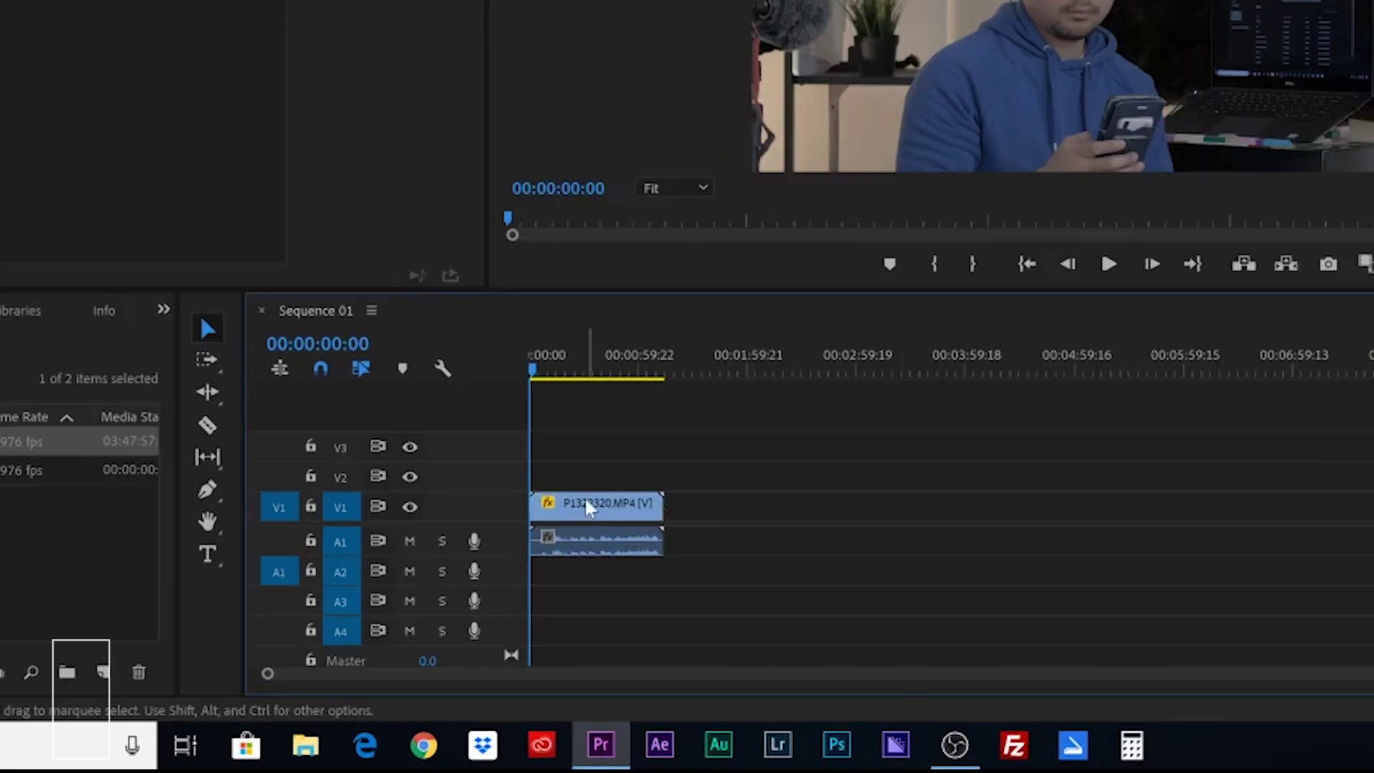
pyautogui.rightClick(605, 594)
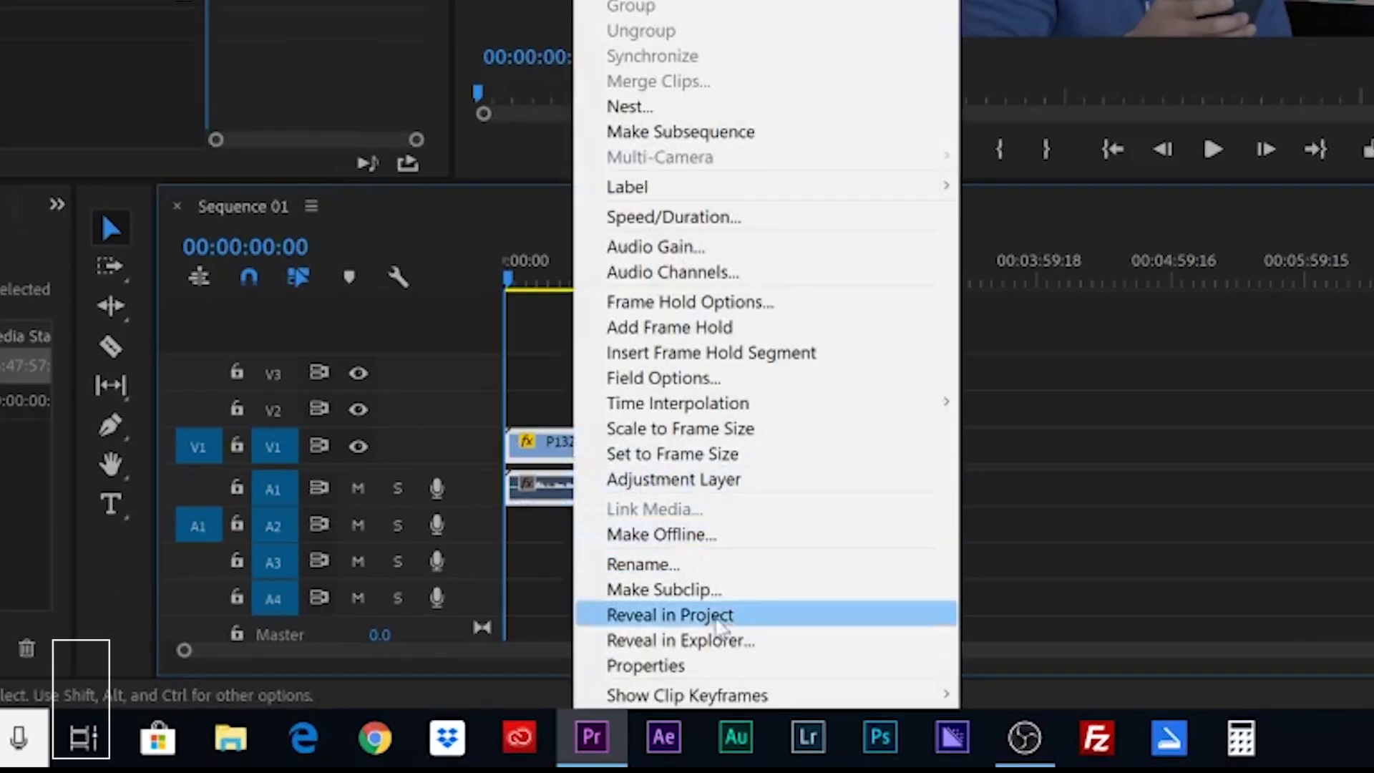
pyautogui.click(736, 666)
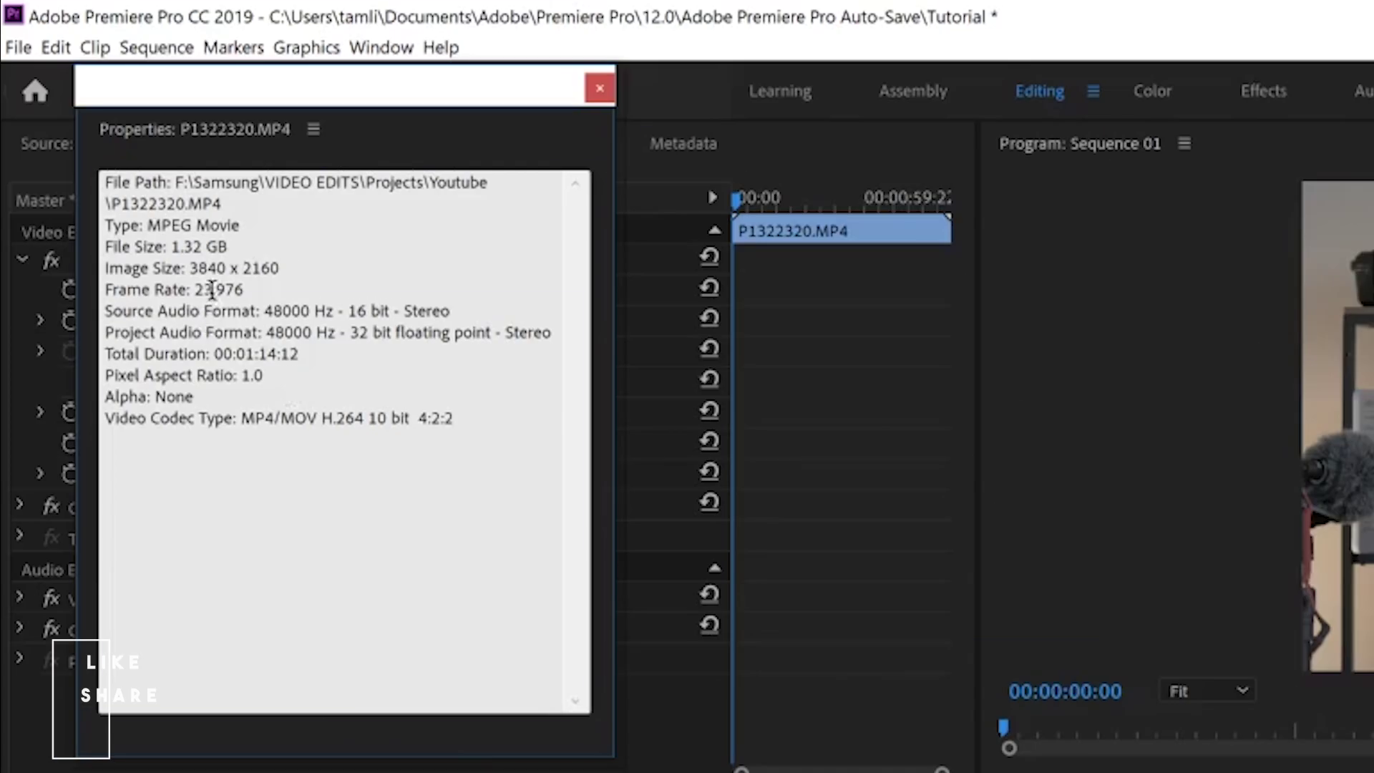
pyautogui.moveTo(104, 418); pyautogui.dragTo(291, 457)
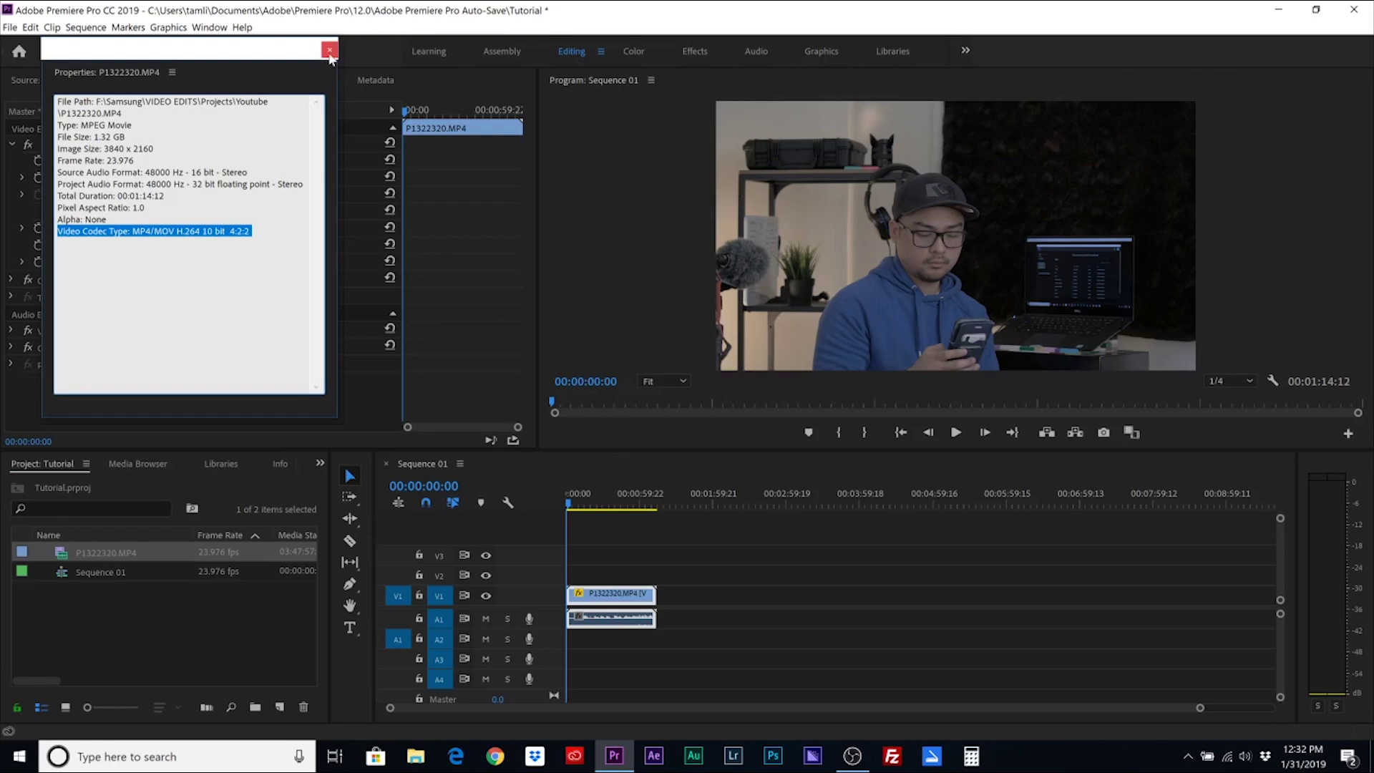
pyautogui.click(600, 88)
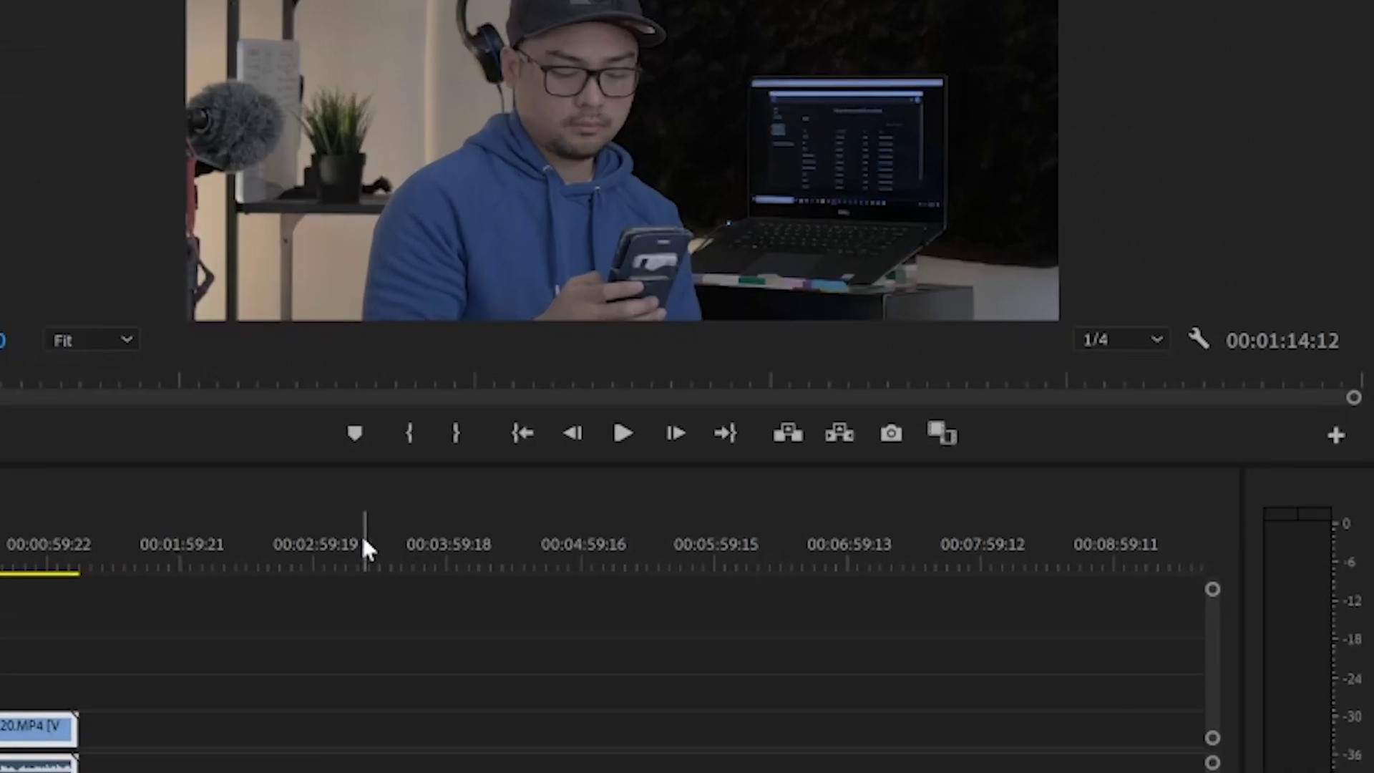
# Step: Play Sequence 01 with track A1 muted, then stop and scrub to about 50 seconds
pyautogui.press('space')
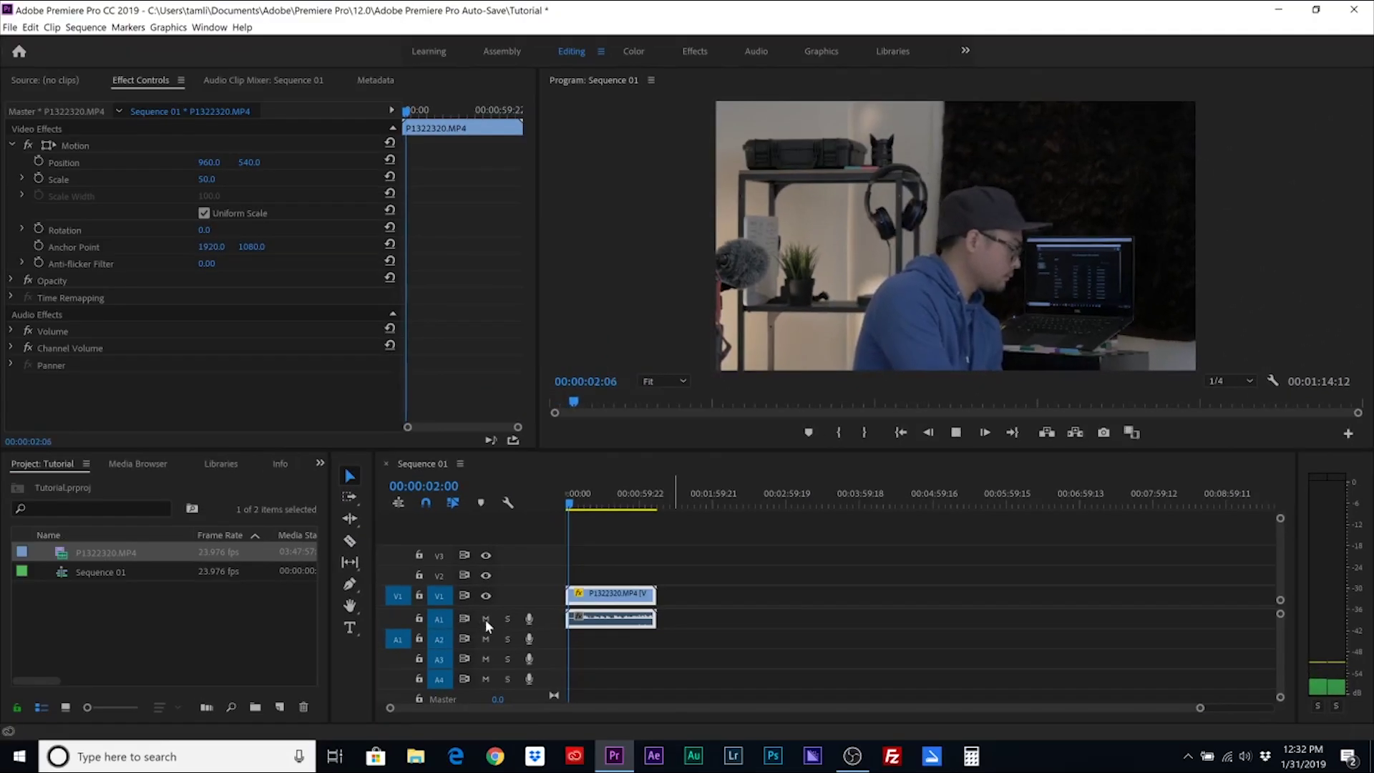
pyautogui.click(486, 618)
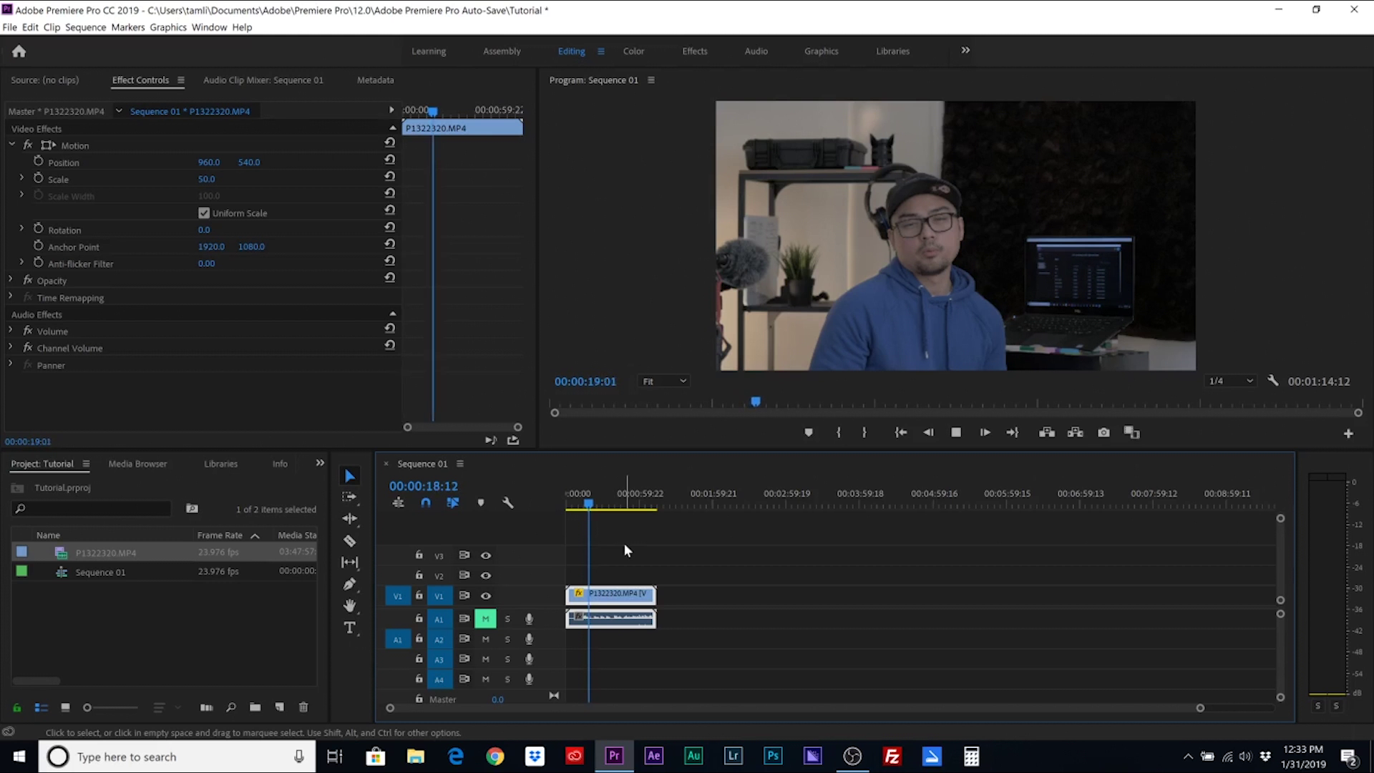
pyautogui.press('space')
pyautogui.moveTo(585, 506)
pyautogui.mouseDown()
pyautogui.moveTo(628, 508)
pyautogui.moveTo(576, 527)
pyautogui.mouseUp()
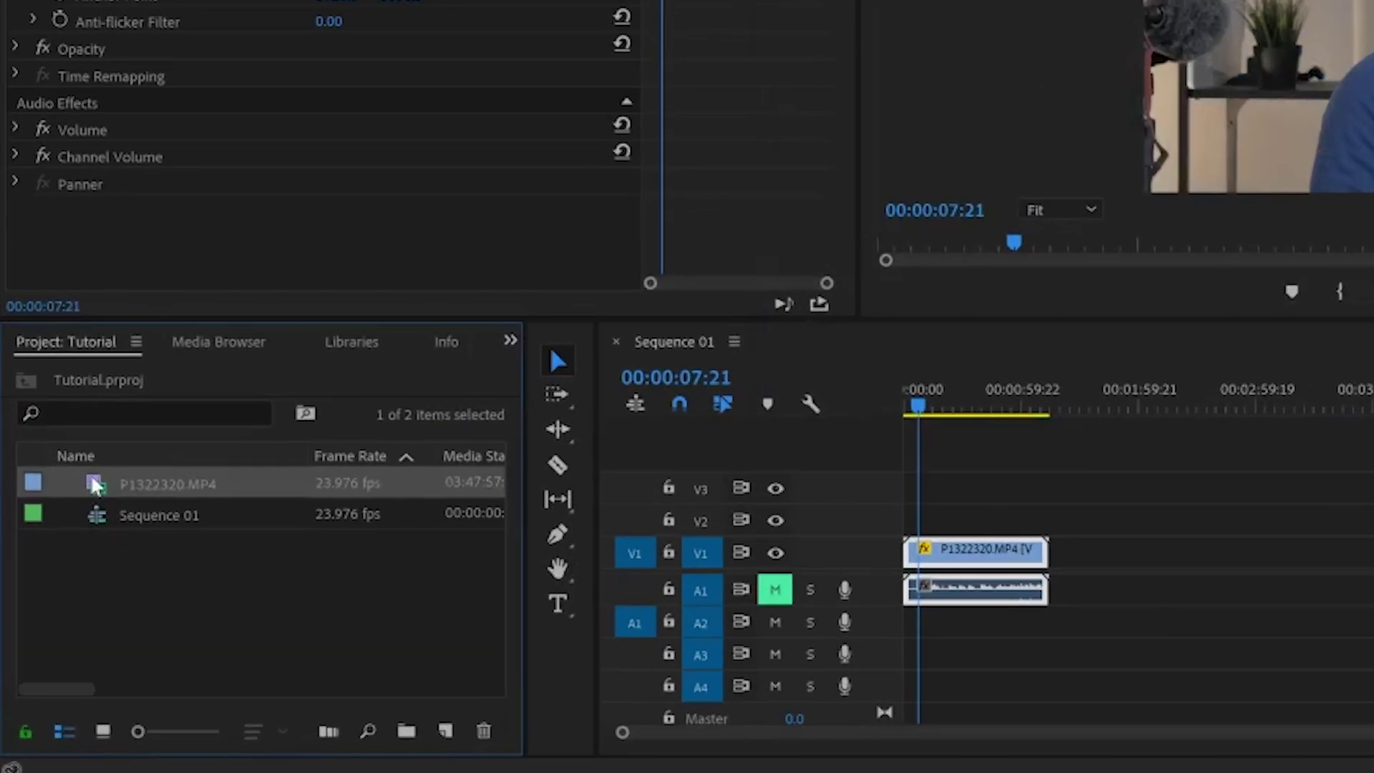
# Step: Start Create Proxies for P1322320.MP4 with QuickTime format and show the preset choices
pyautogui.rightClick(61, 551)
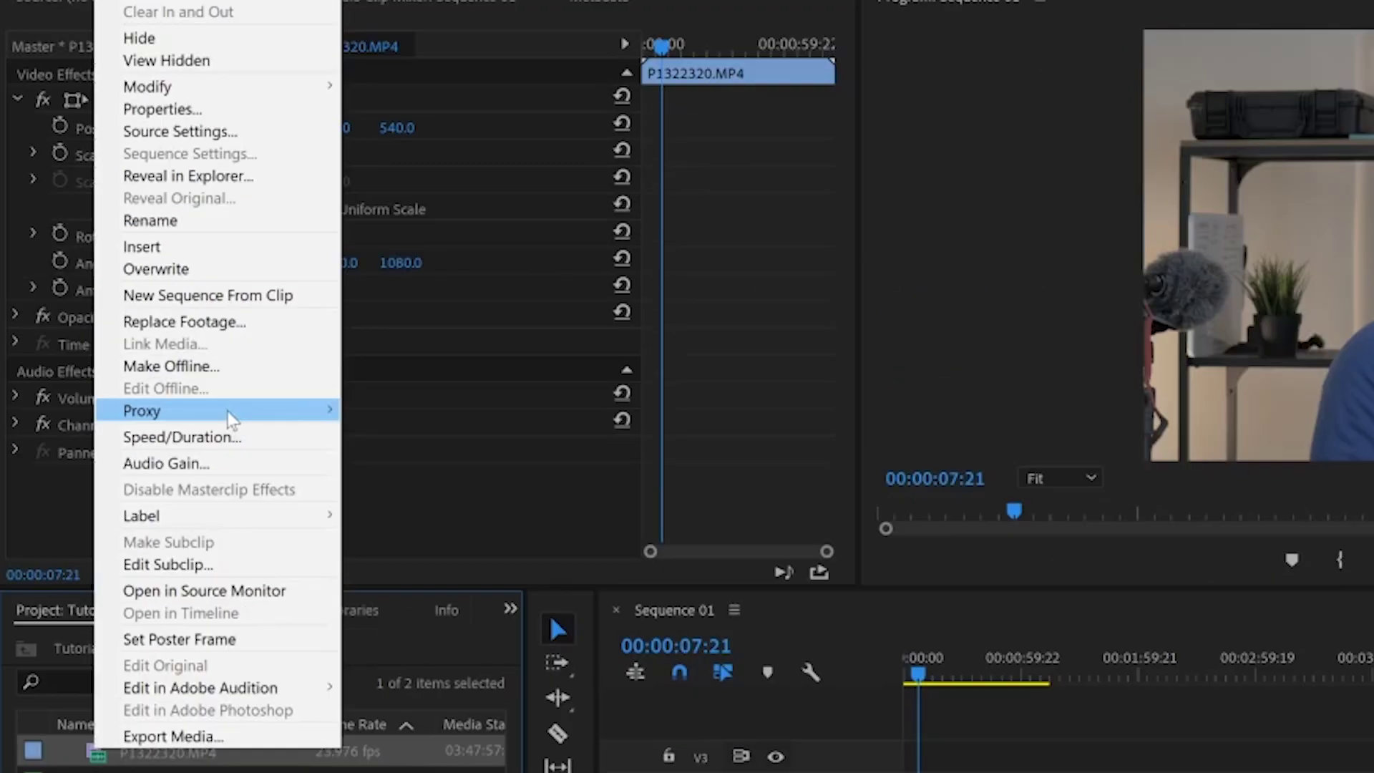
pyautogui.moveTo(230, 418)
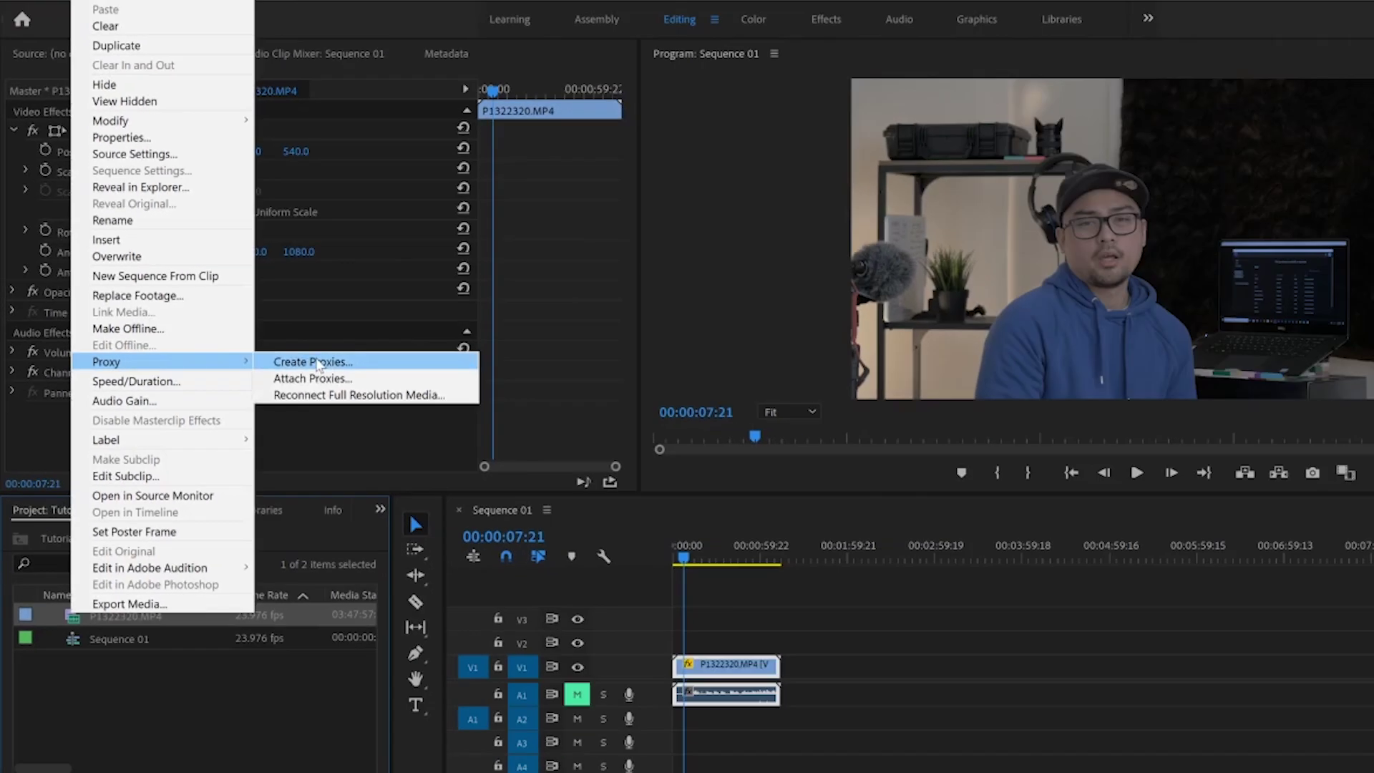
pyautogui.click(426, 411)
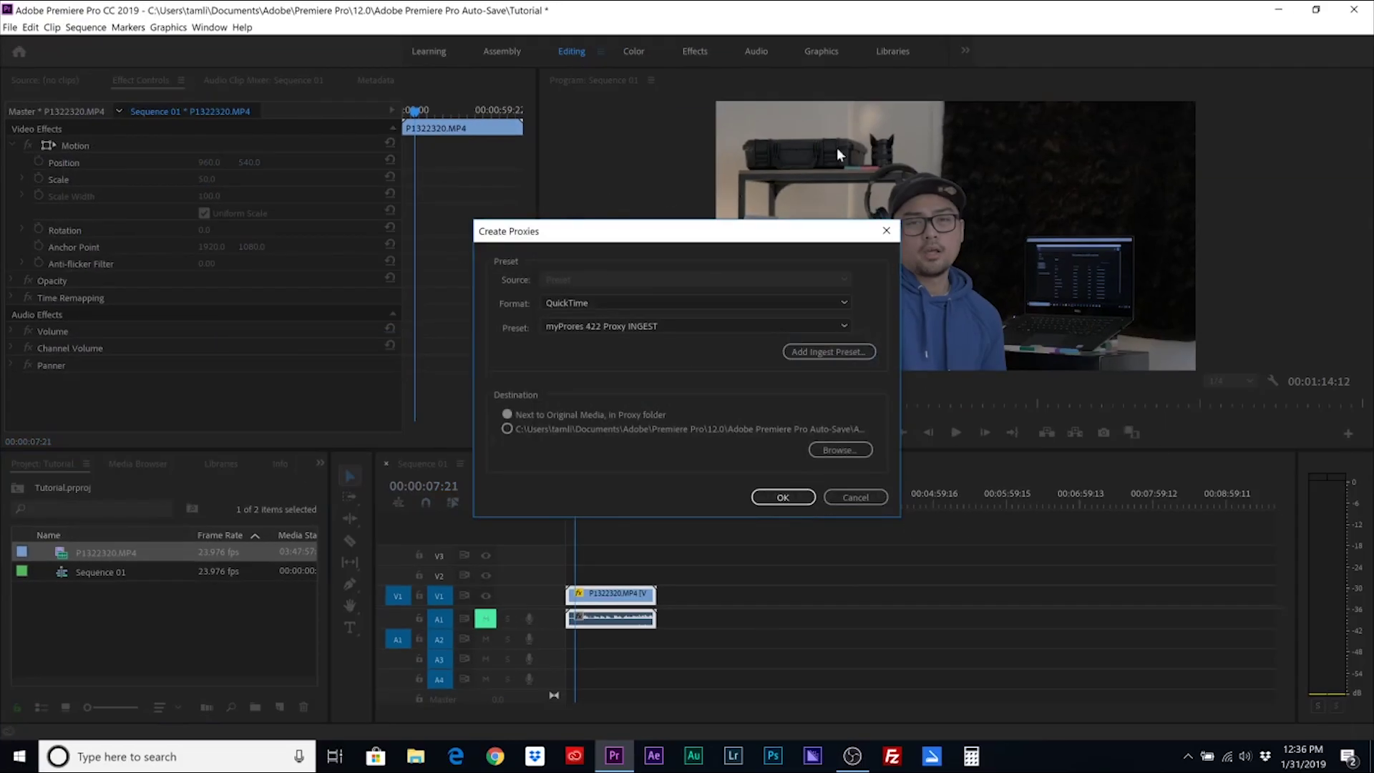
pyautogui.click(675, 323)
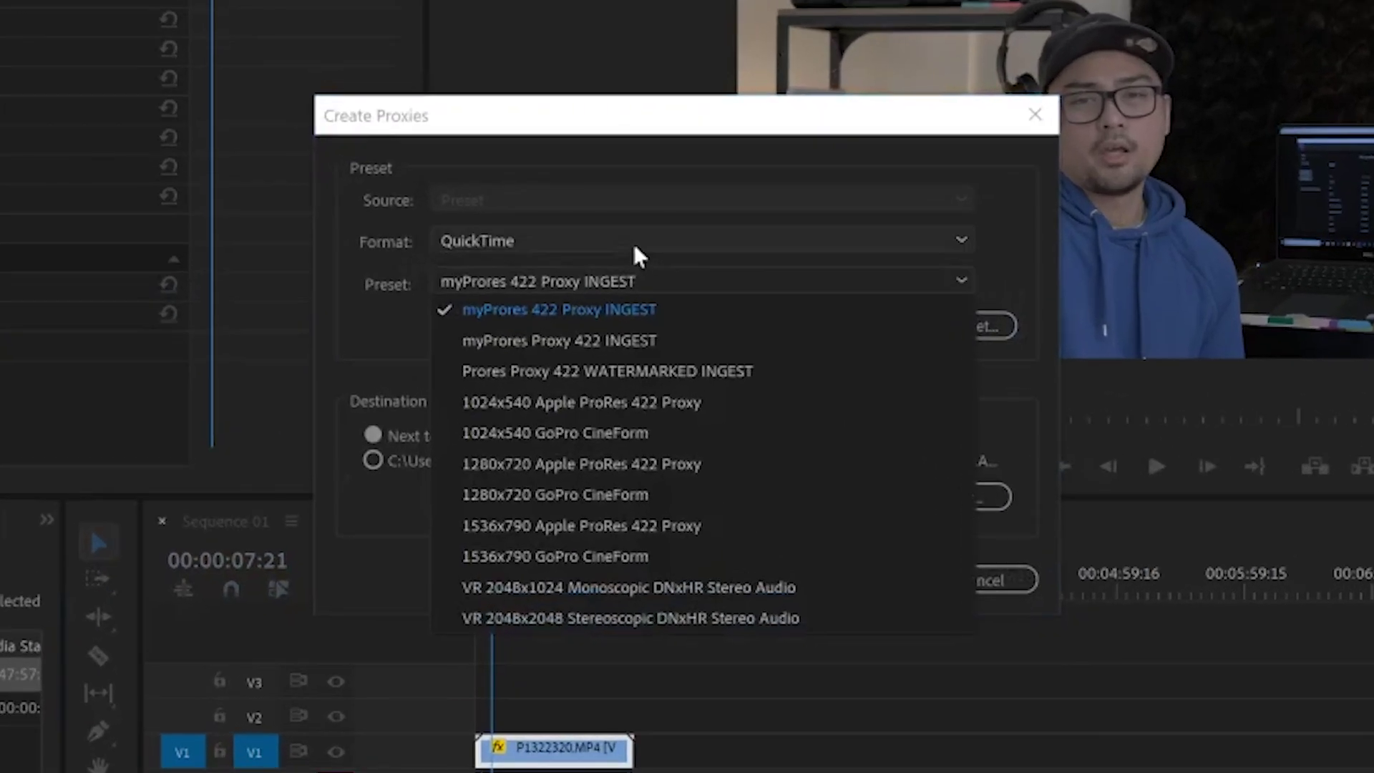
pyautogui.click(633, 246)
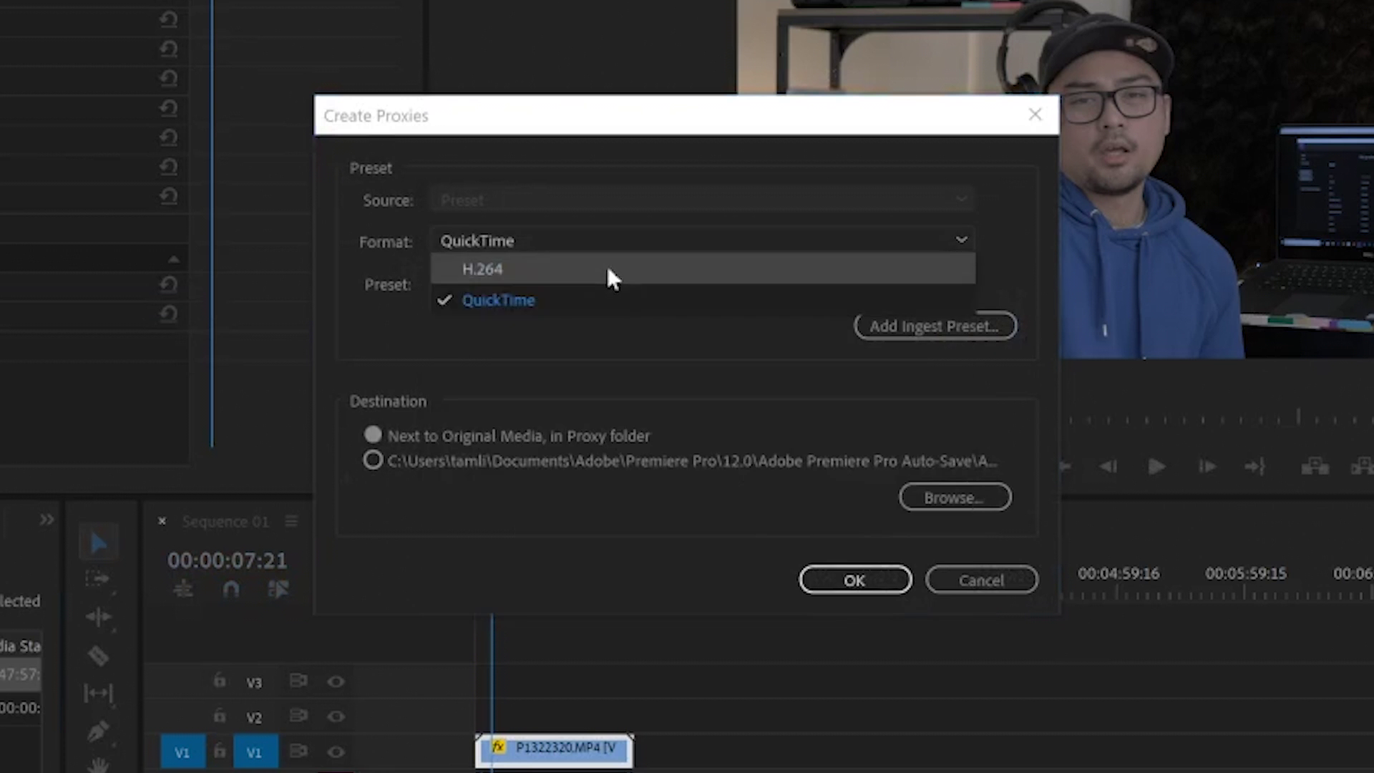
pyautogui.click(608, 300)
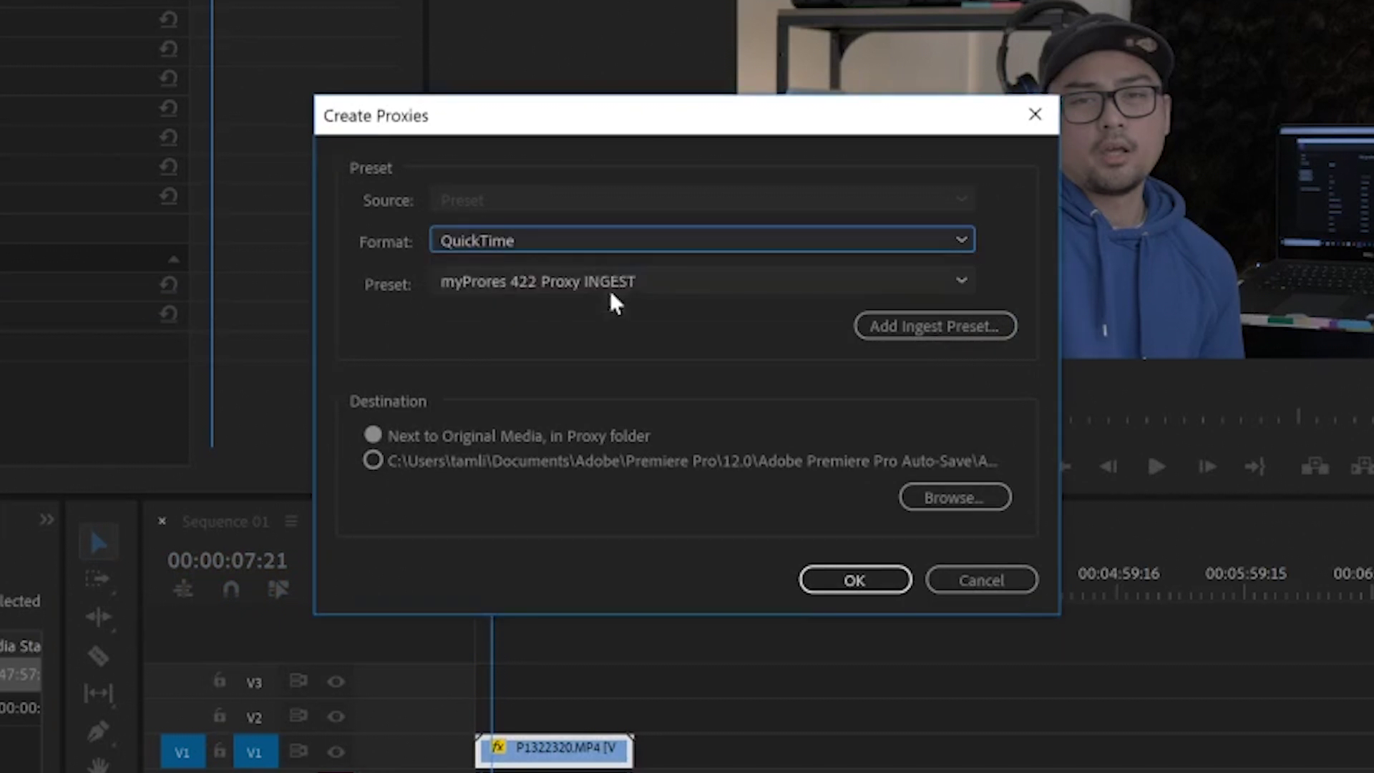
pyautogui.click(710, 280)
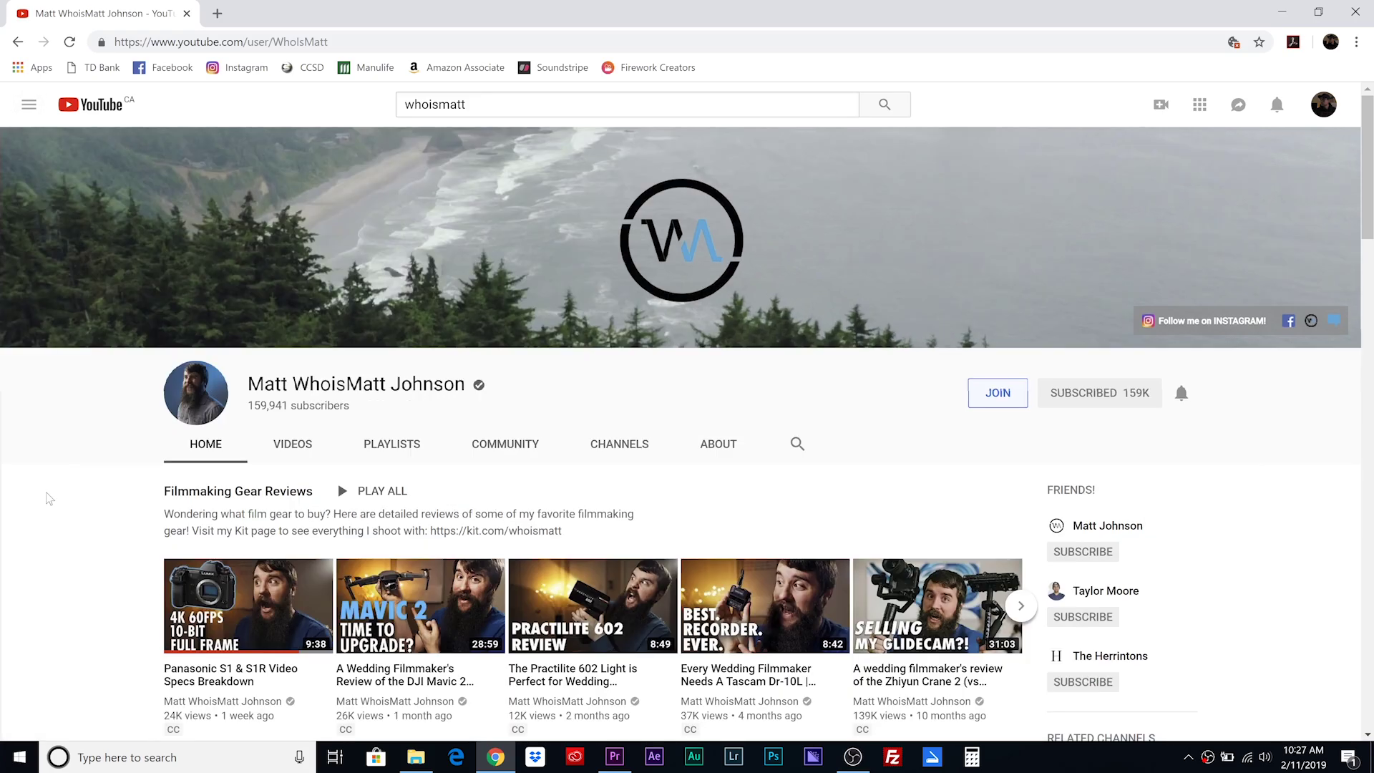
pyautogui.scroll(-3, 48, 499)
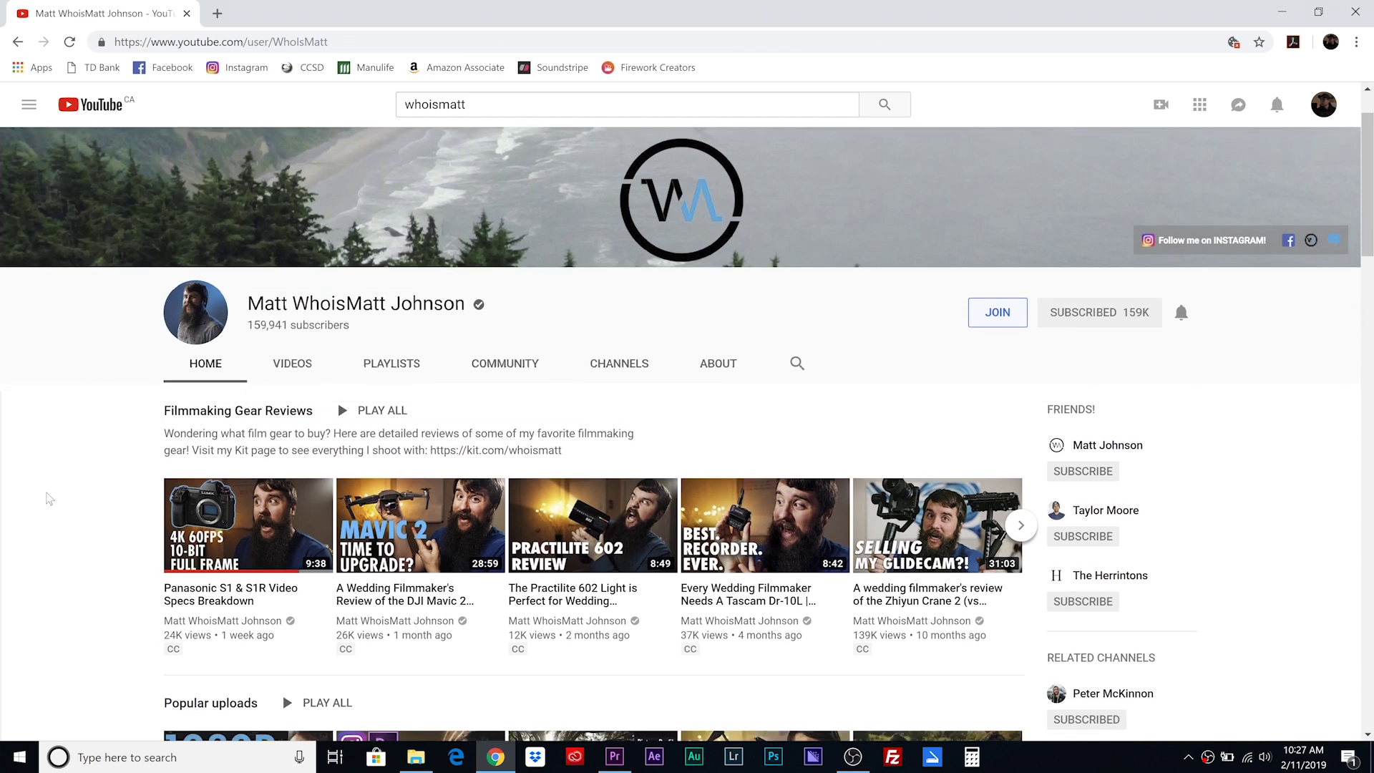
pyautogui.scroll(-1, 48, 499)
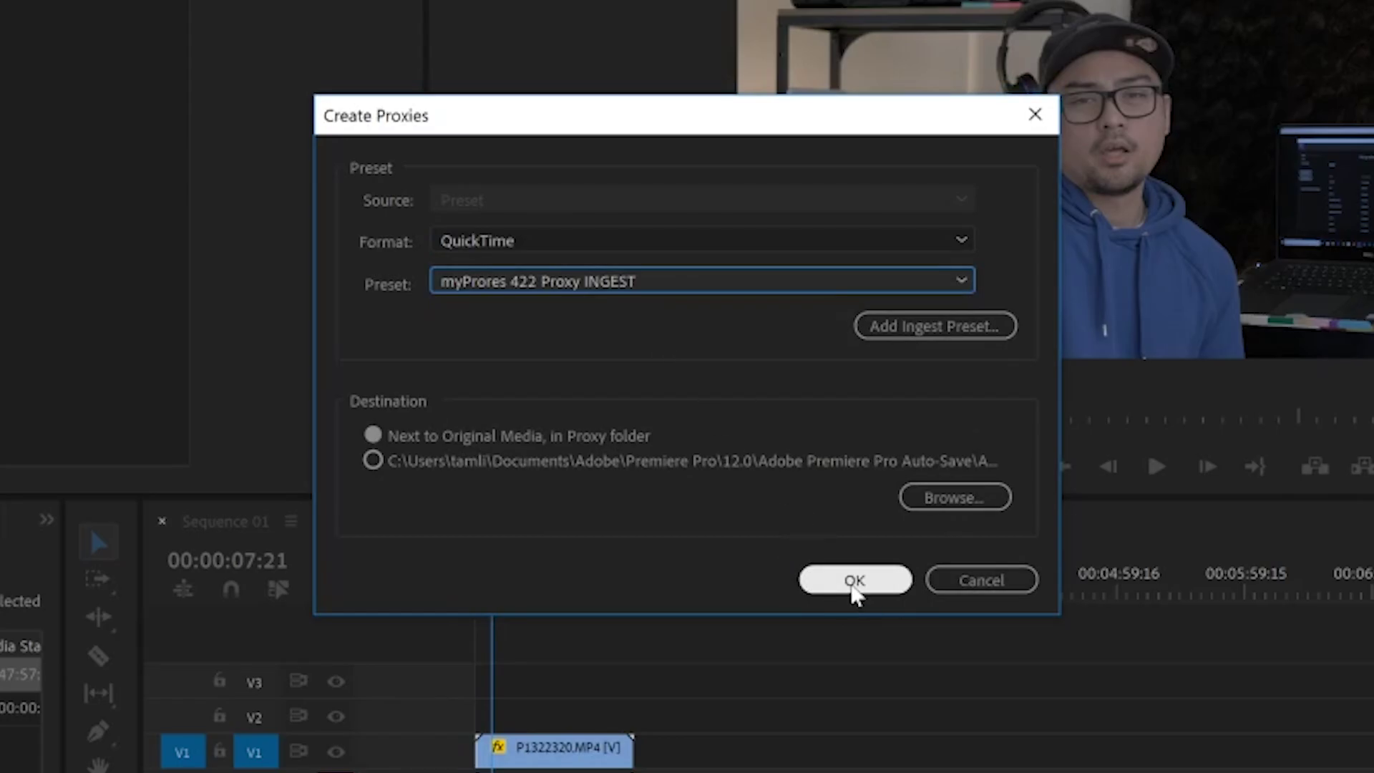
# Step: Confirm proxy creation so Media Encoder builds the myProres 422 Proxy INGEST QuickTime proxy
pyautogui.click(855, 583)
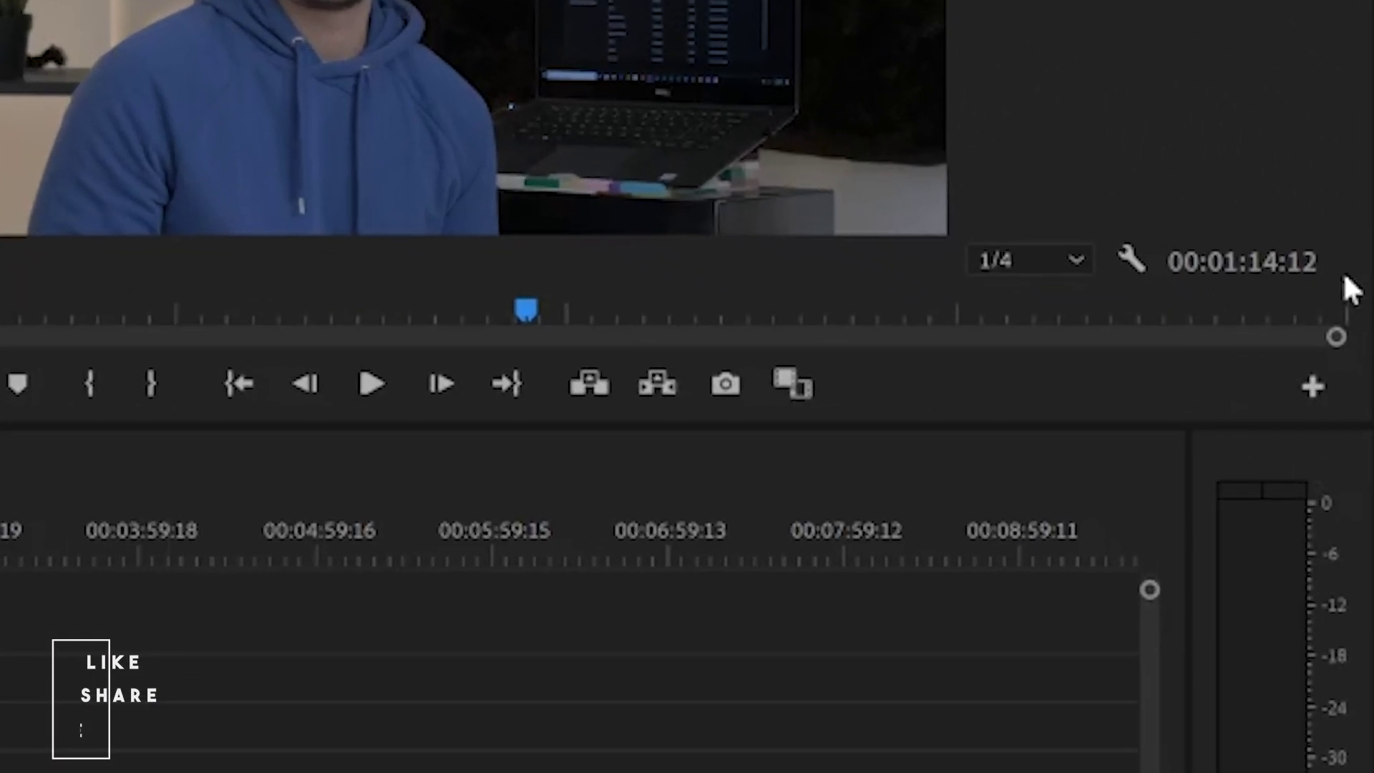
# Step: Add a Toggle Proxies button to the Program Monitor transport bar via the Button Editor
pyautogui.click(1312, 388)
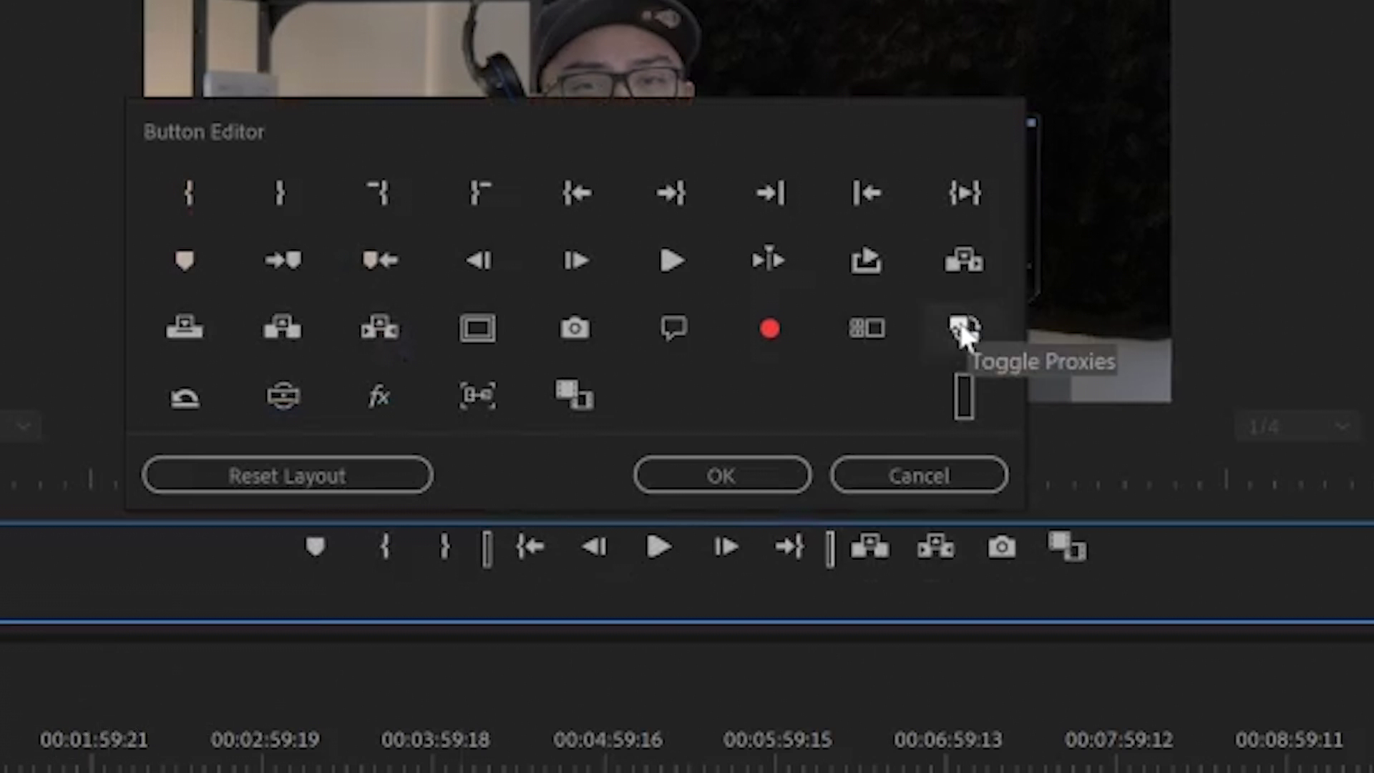
pyautogui.moveTo(965, 335); pyautogui.dragTo(1125, 572)
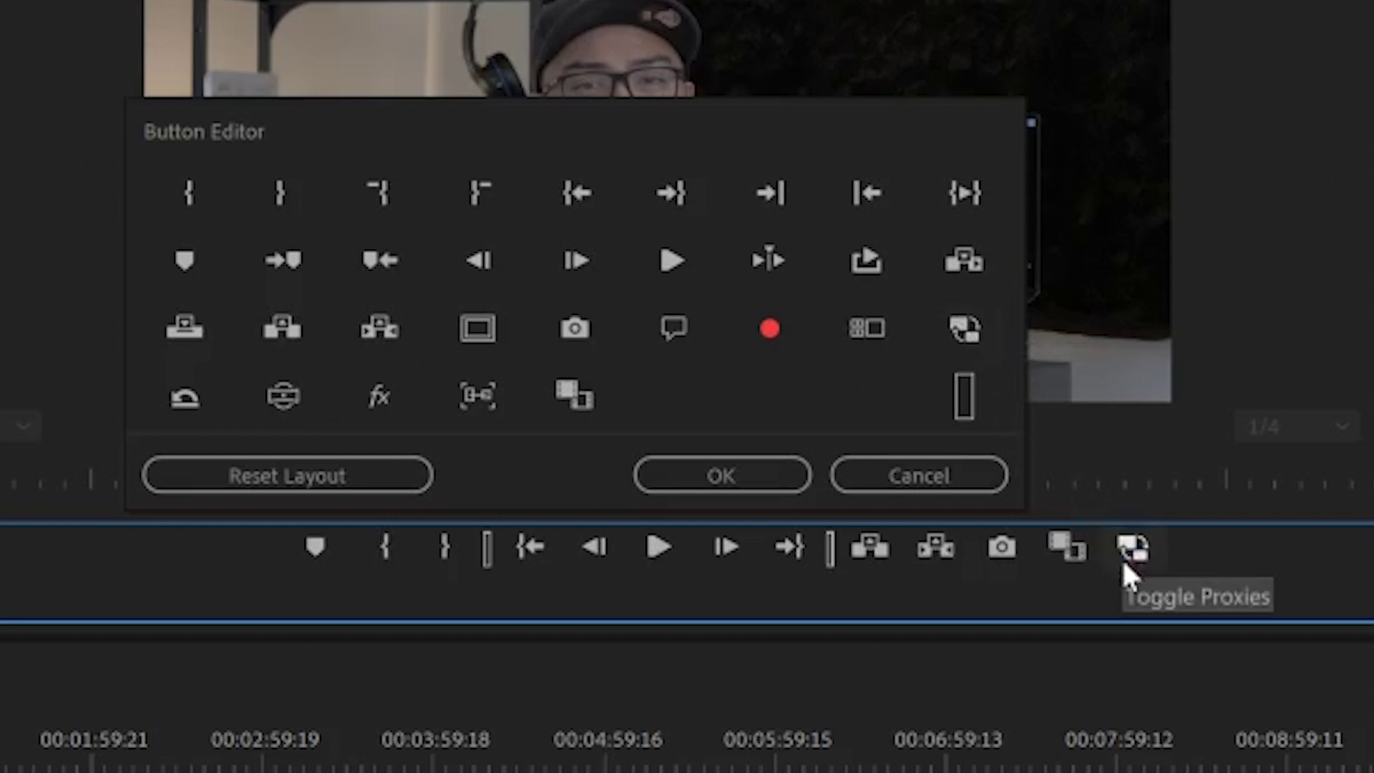
pyautogui.click(724, 474)
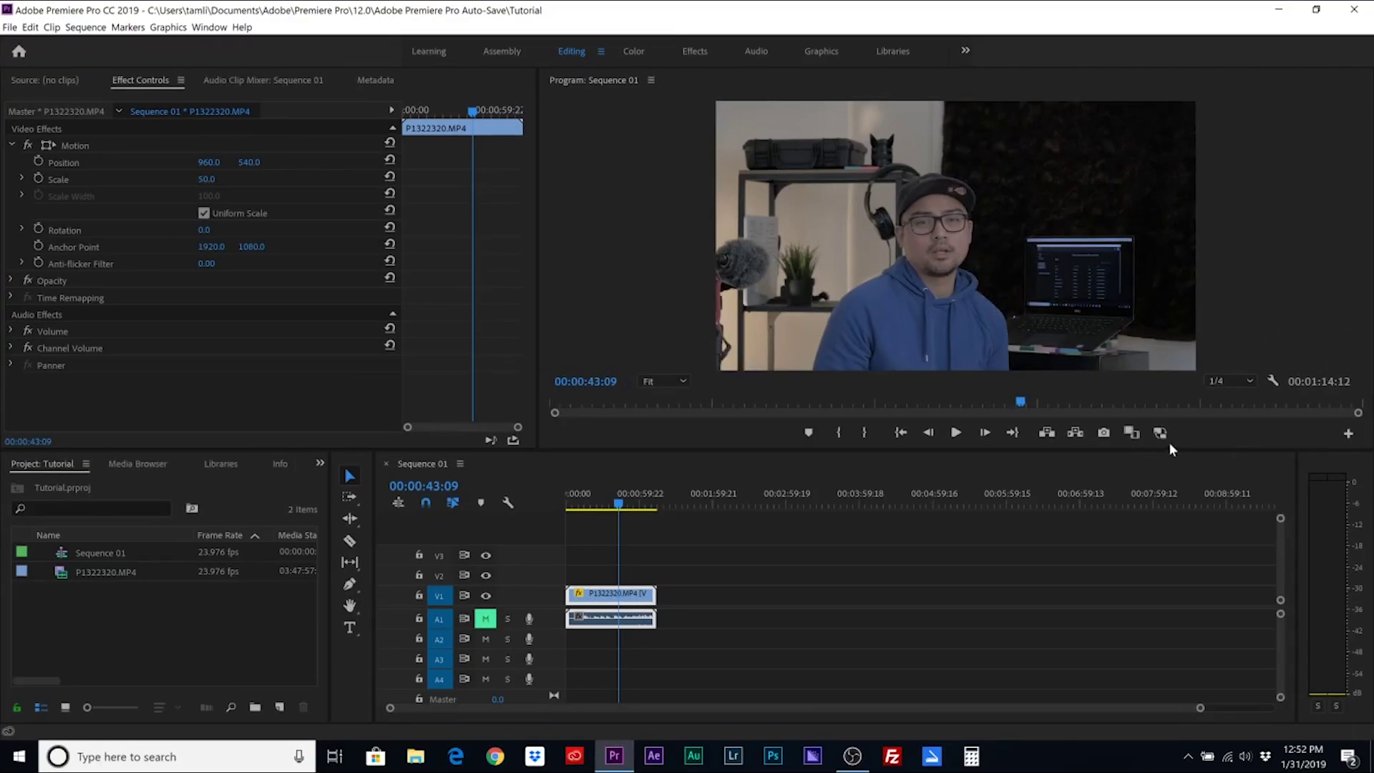
# Step: Turn on proxy playback, play the sequence, then scrub from about 24 seconds
pyautogui.click(1160, 432)
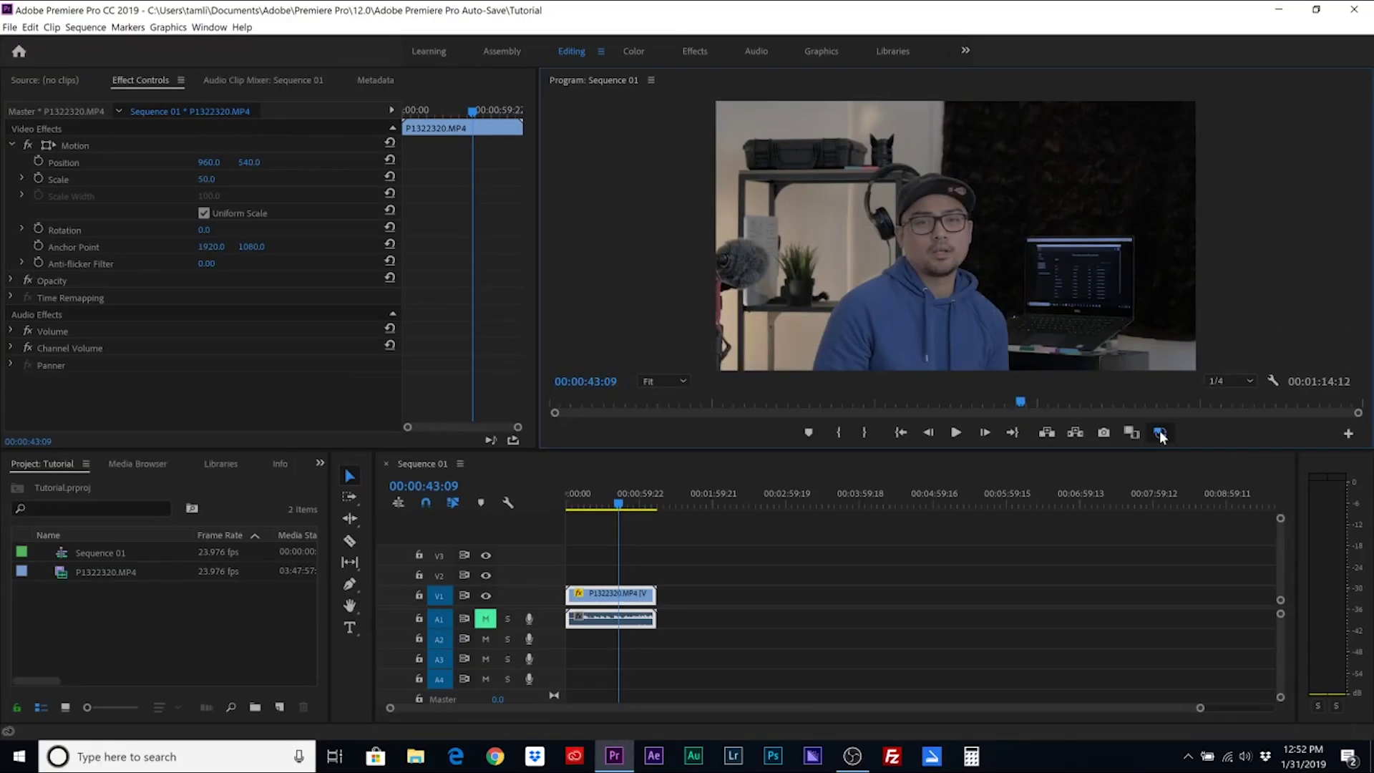
pyautogui.click(621, 516)
pyautogui.press('space')
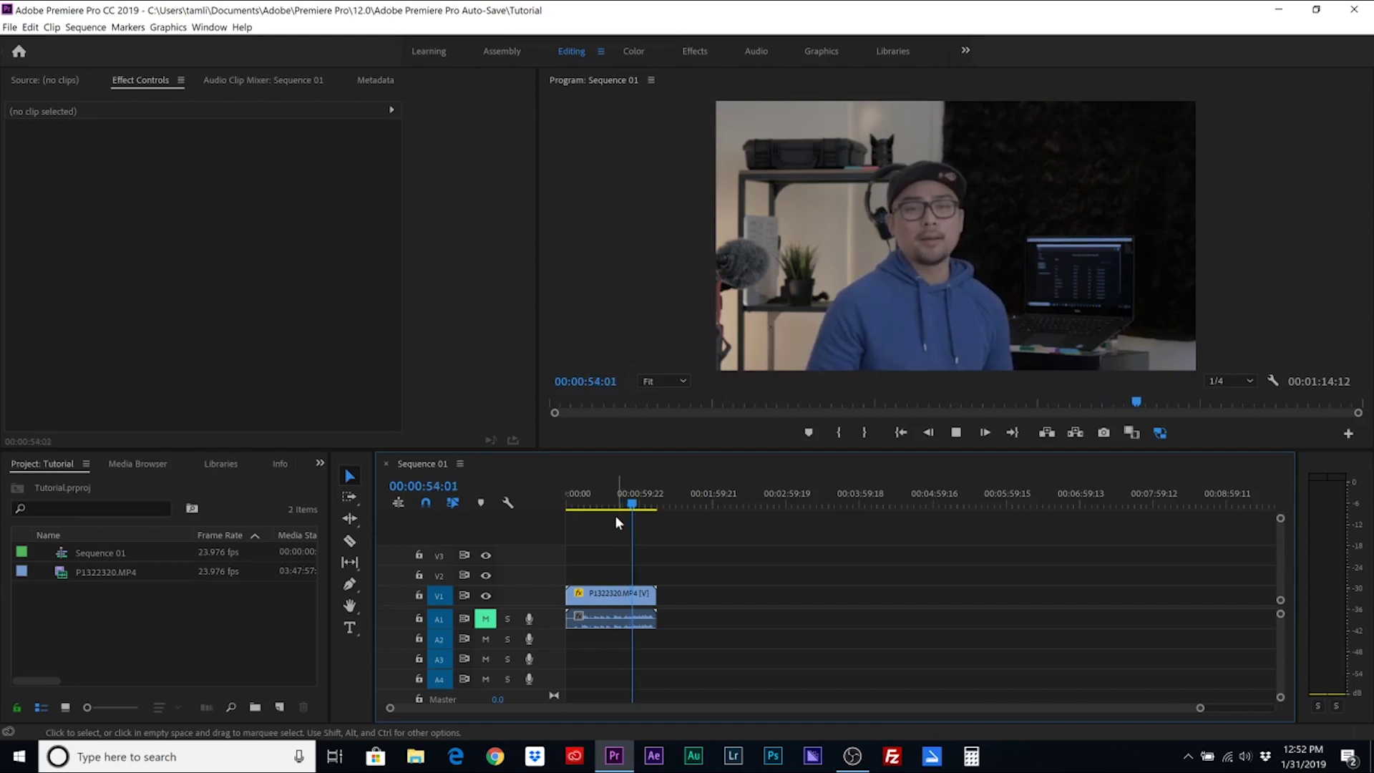
pyautogui.click(596, 502)
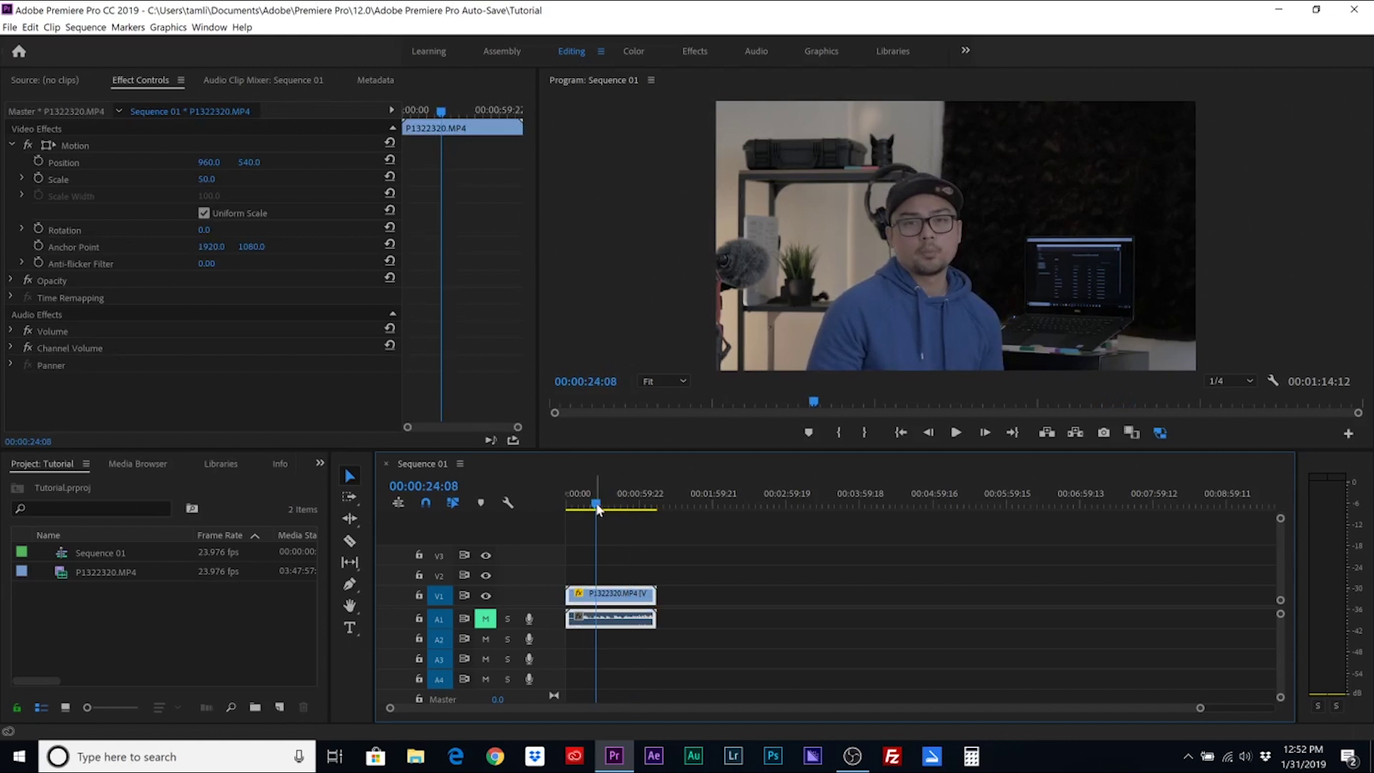
pyautogui.moveTo(597, 507); pyautogui.dragTo(636, 506)
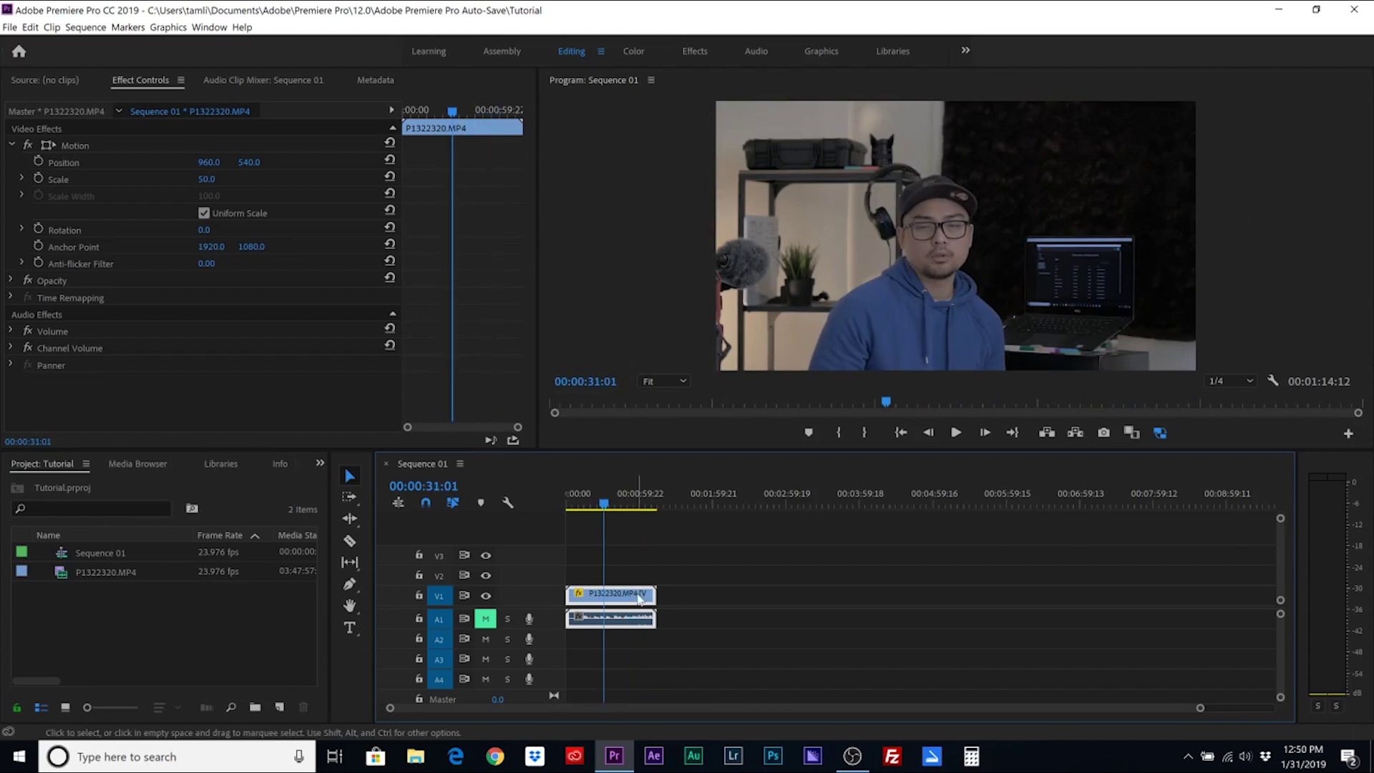
pyautogui.rightClick(638, 598)
# Step: Verify the 1280x720 P1322320_2_Proxy.mov proxy in the clip's Properties, then show the Youtube project
pyautogui.click(679, 716)
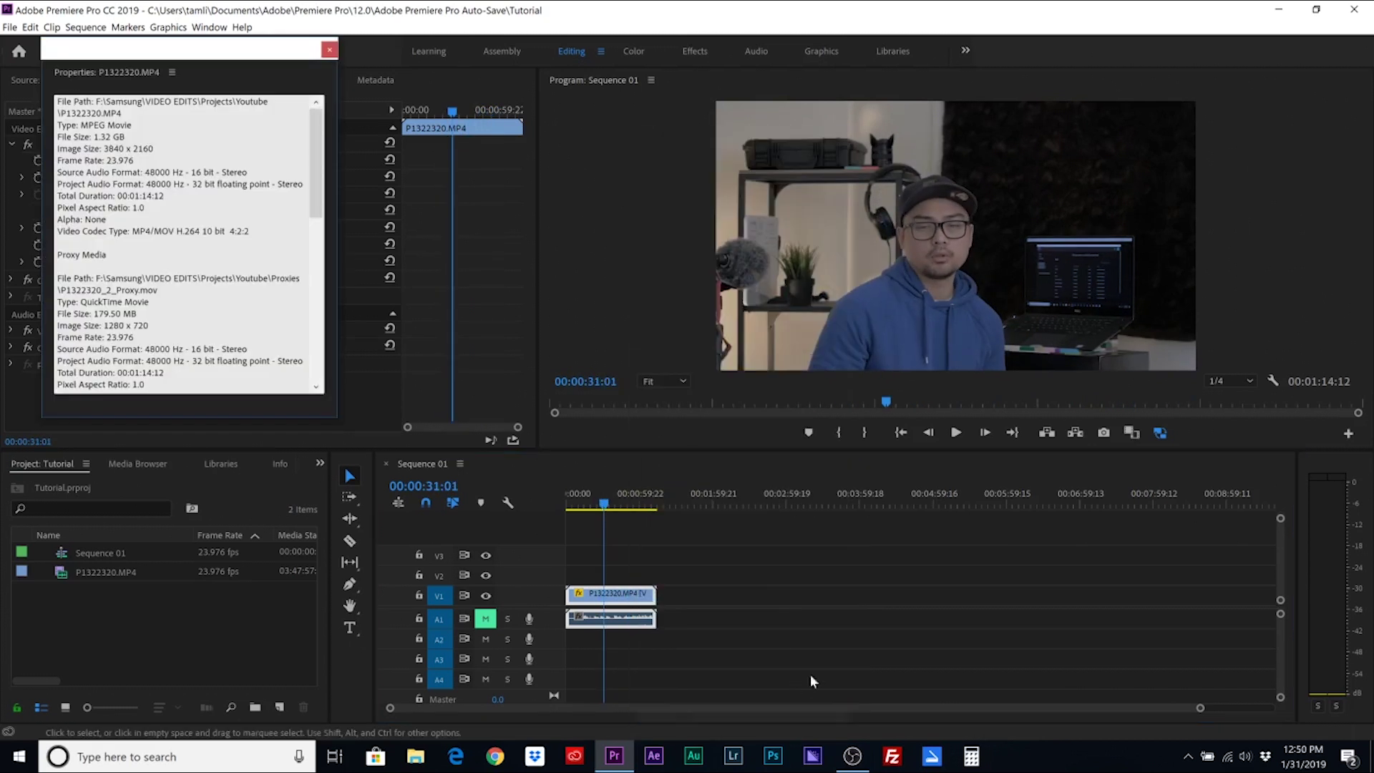
pyautogui.scroll(-2, 141, 315)
pyautogui.scroll(1, 140, 314)
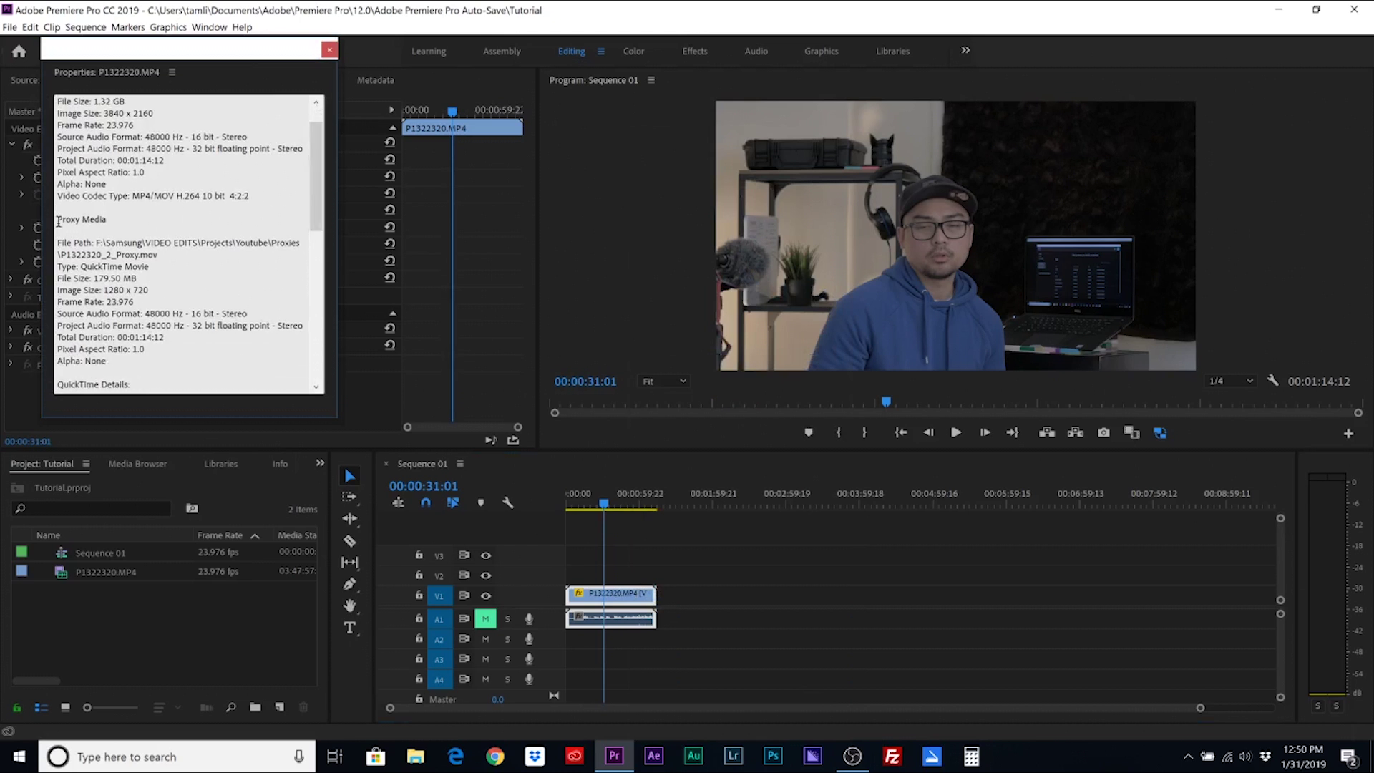
pyautogui.doubleClick(79, 220)
pyautogui.moveTo(150, 348); pyautogui.dragTo(205, 354)
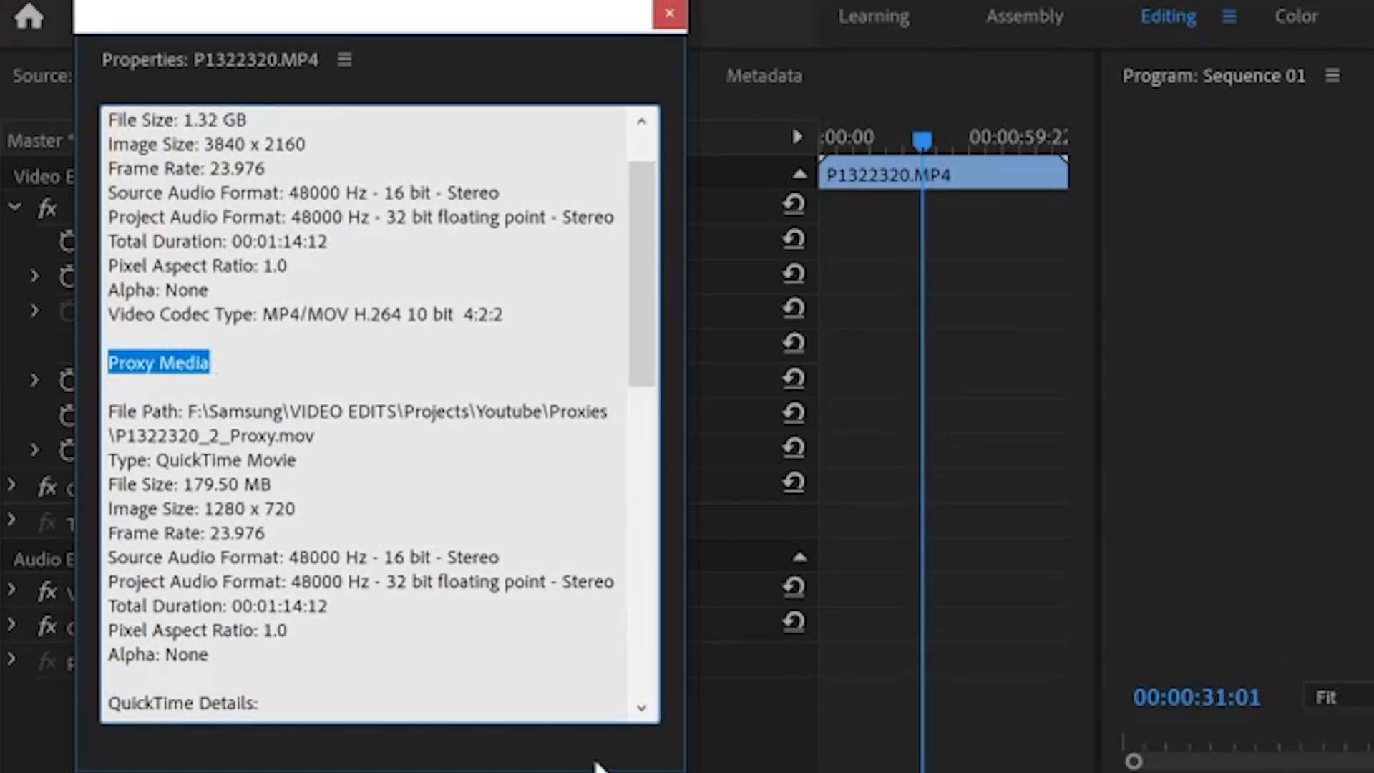
pyautogui.scroll(1, 613, 241)
pyautogui.moveTo(653, 251); pyautogui.dragTo(648, 557)
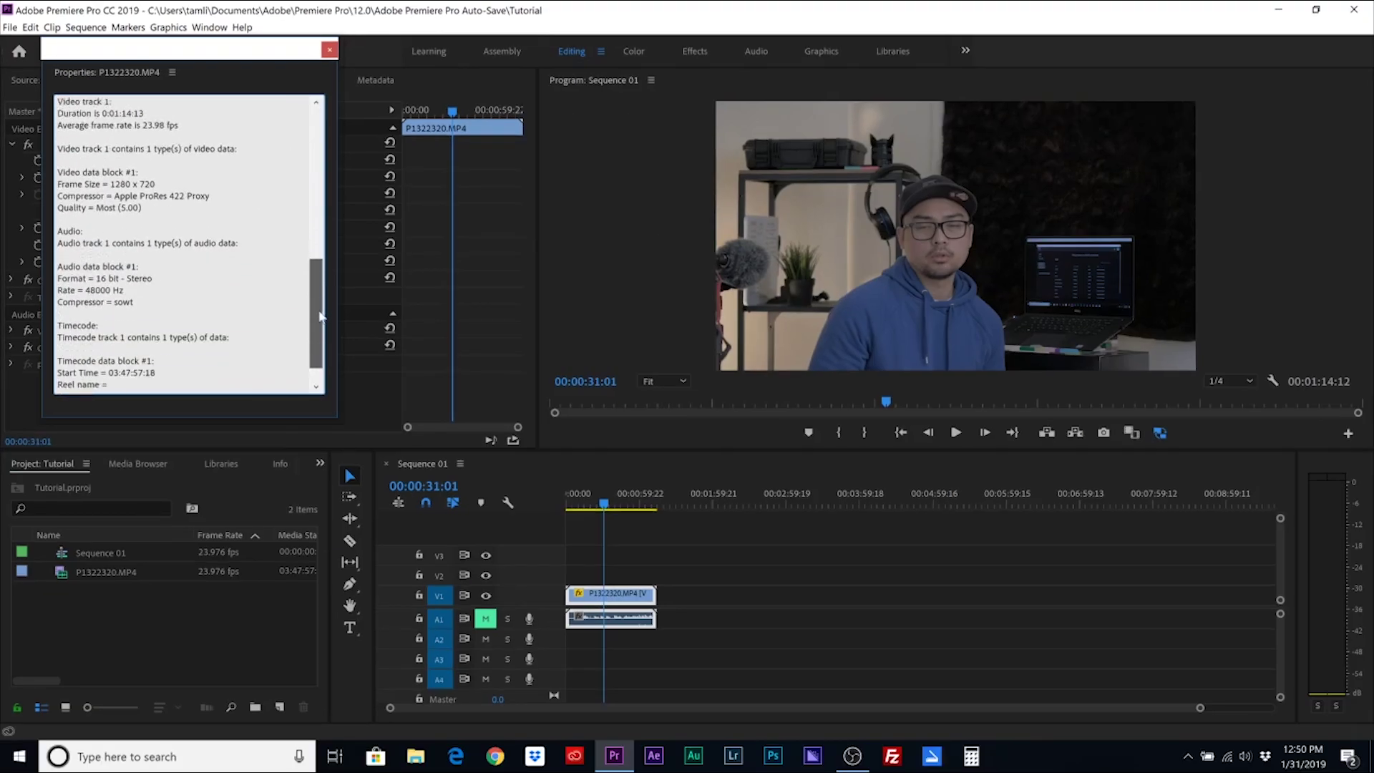
pyautogui.moveTo(320, 315); pyautogui.dragTo(320, 187)
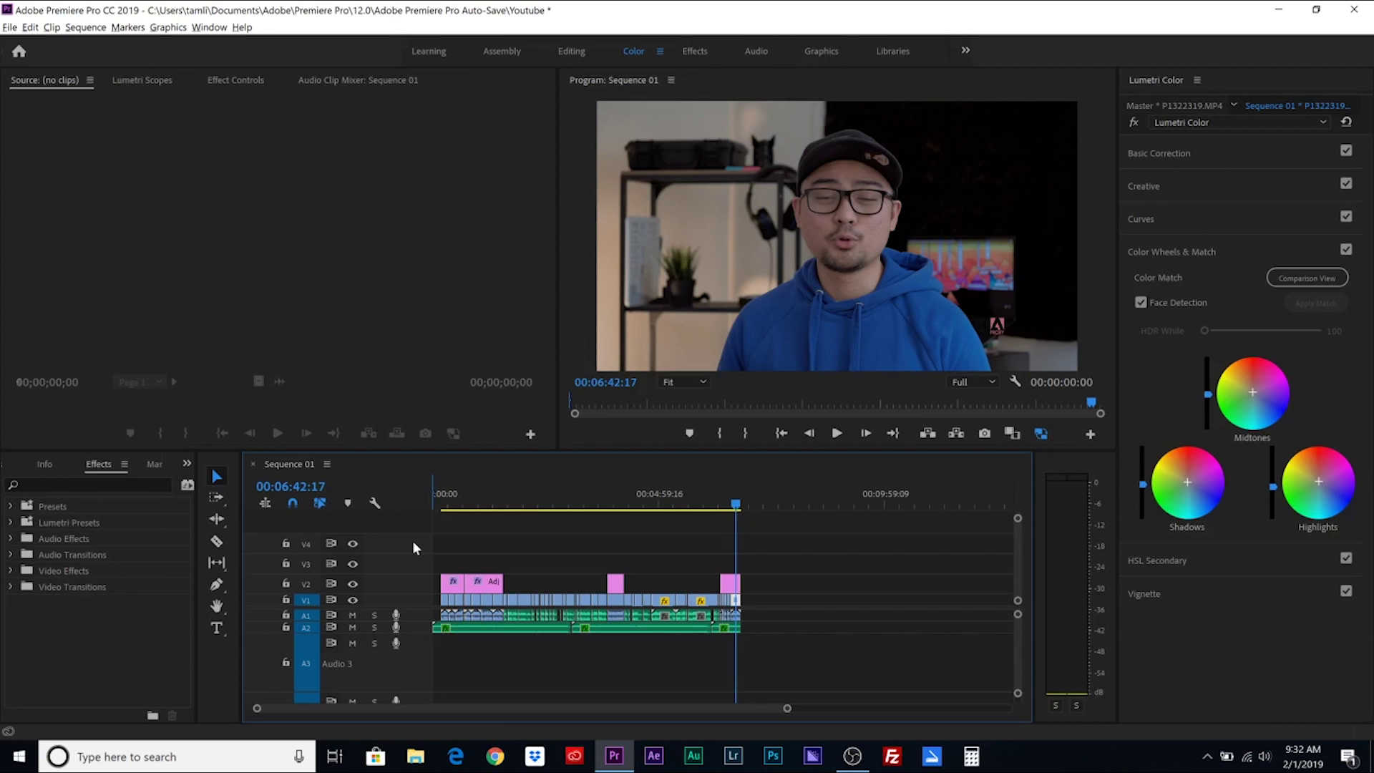
# Step: Mark an Out point at the sequence's last frame and bring up the Export Media settings
pyautogui.press('End')
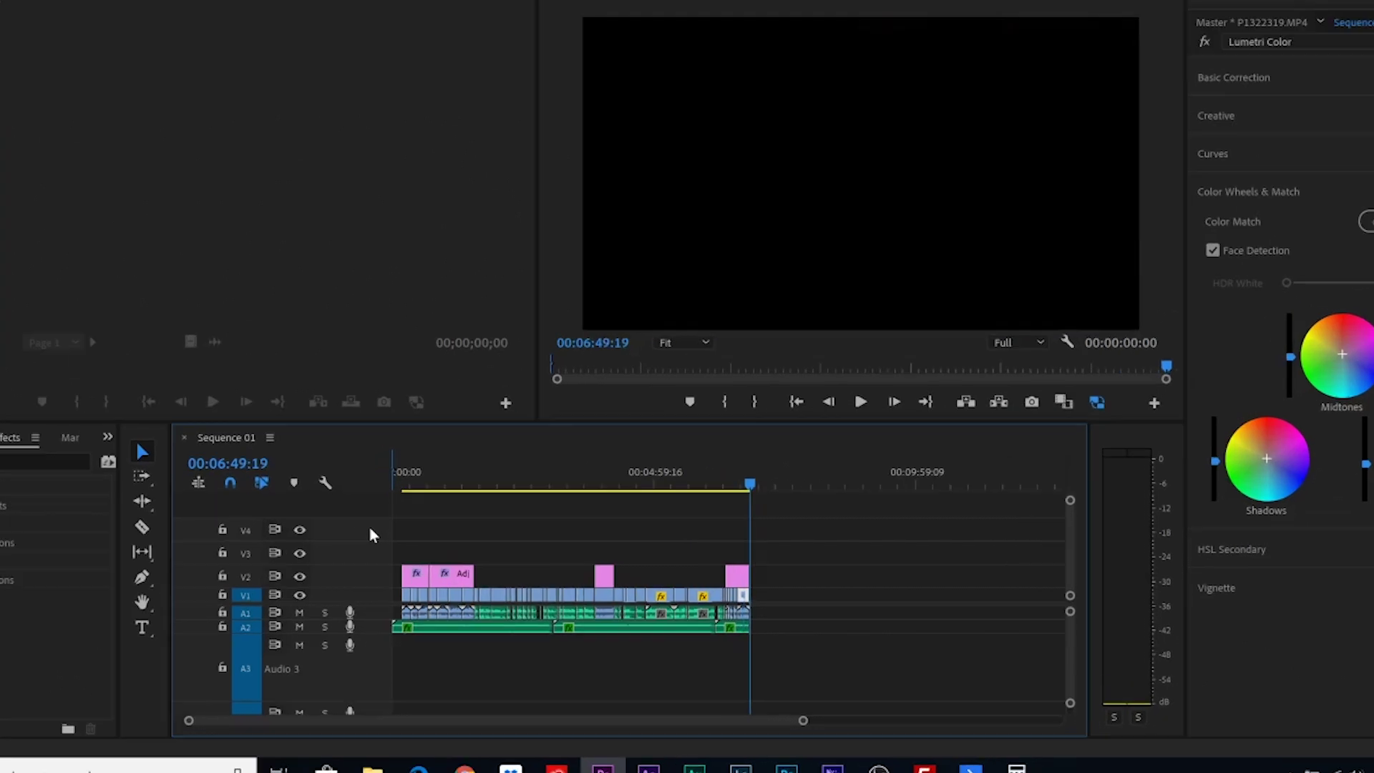
pyautogui.press('o')
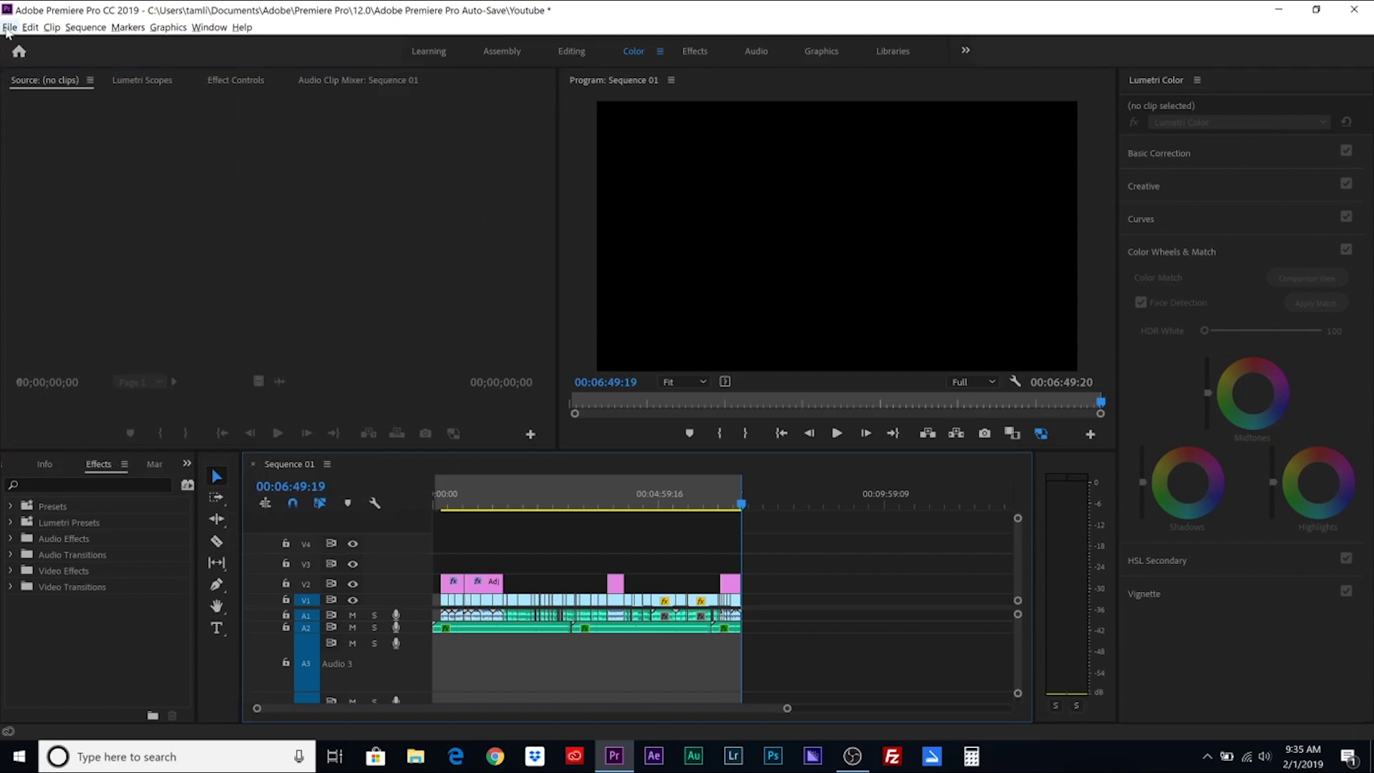
pyautogui.click(9, 27)
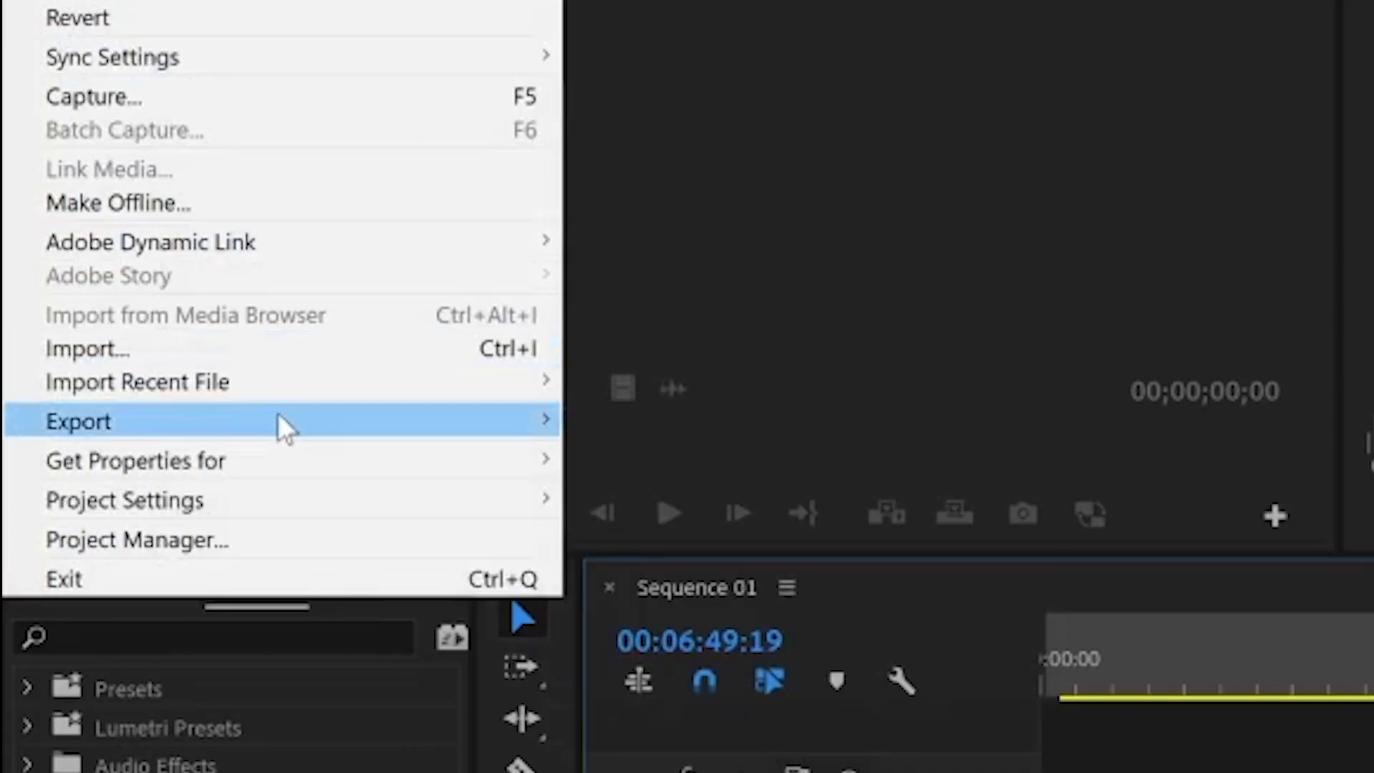
pyautogui.moveTo(284, 428)
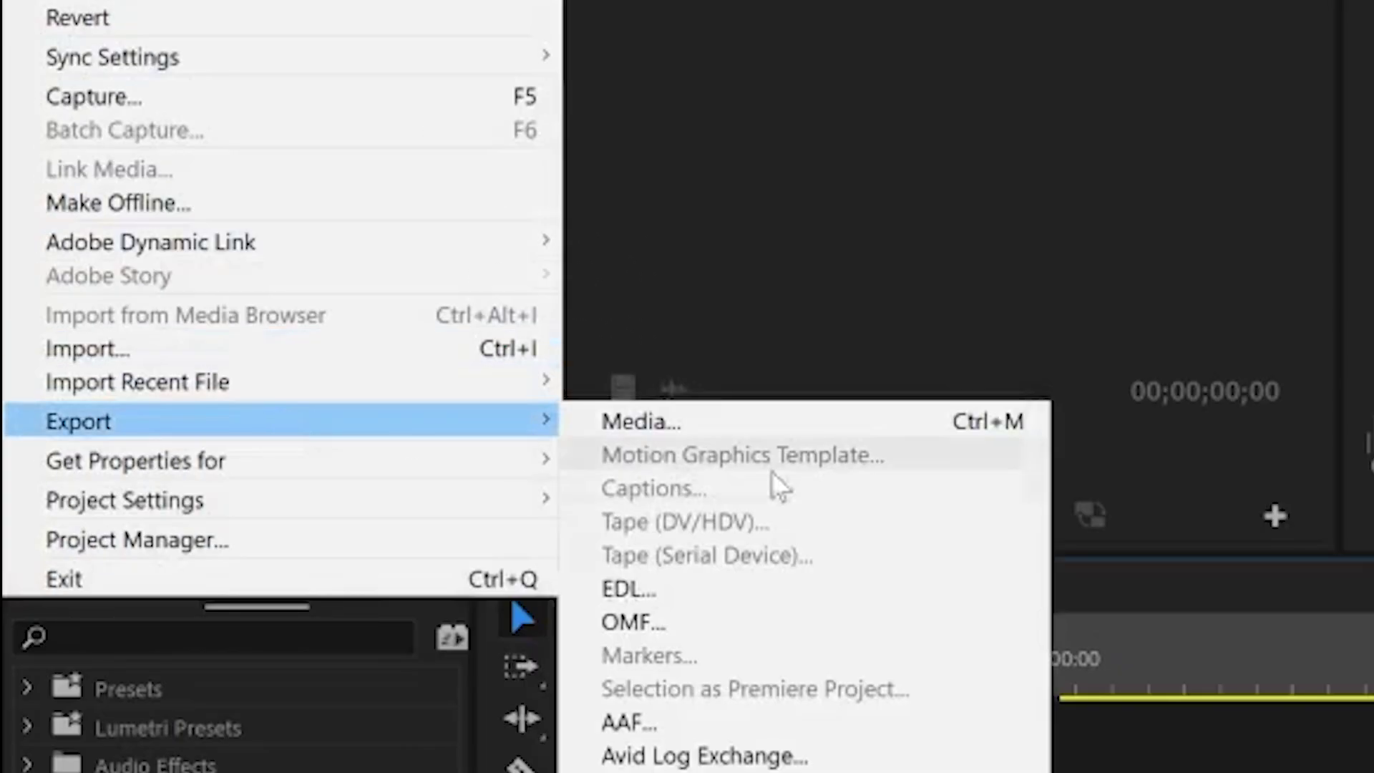
pyautogui.click(868, 430)
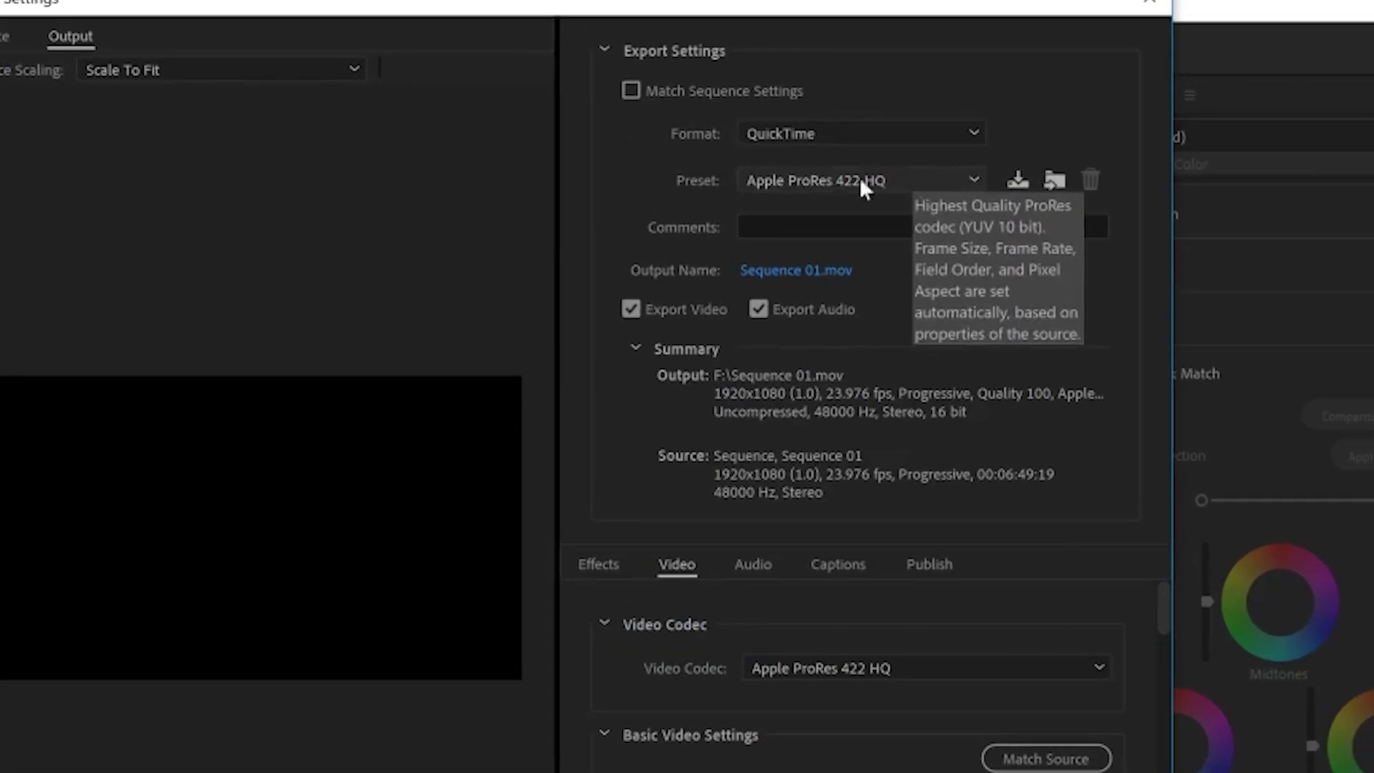
# Step: Choose the QuickTime Apple ProRes 422 HQ preset, review the Video settings, and set the output name
pyautogui.click(861, 180)
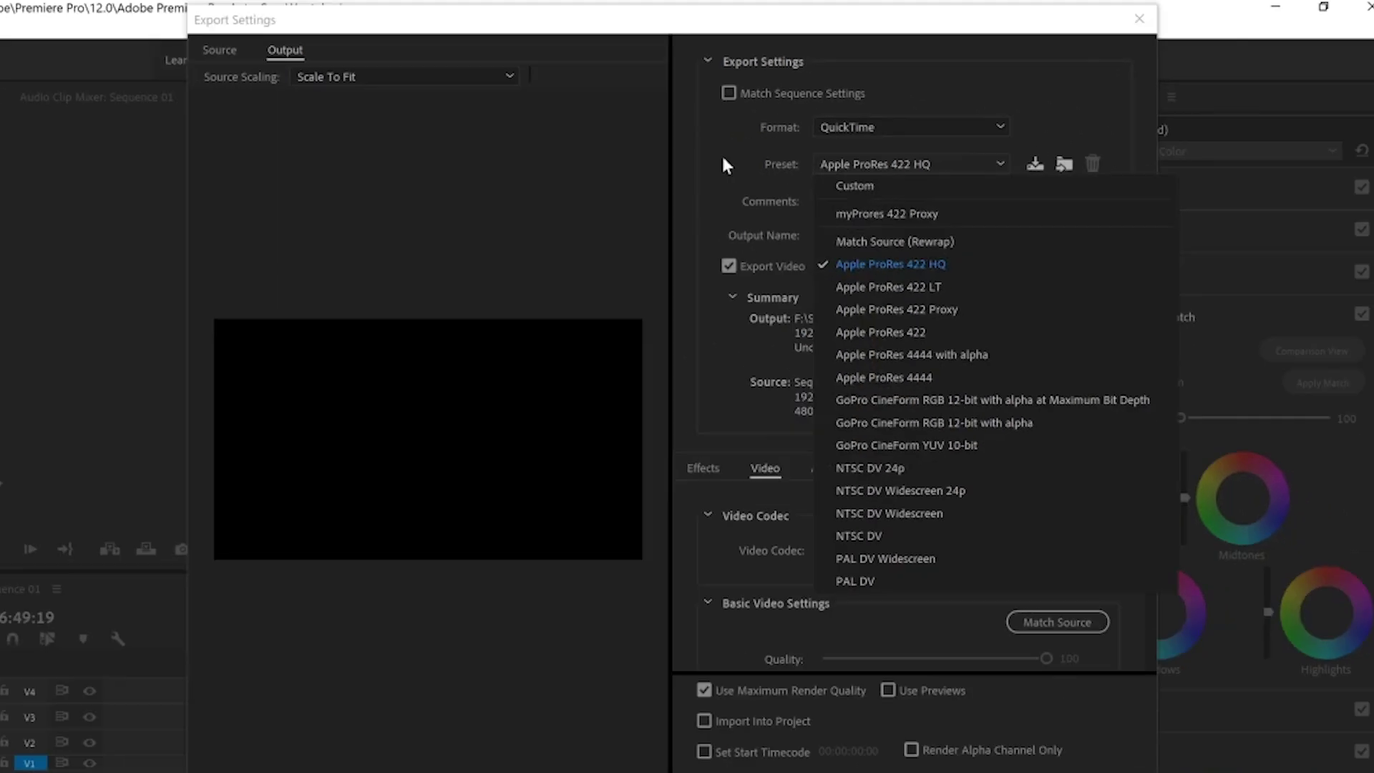
pyautogui.click(654, 187)
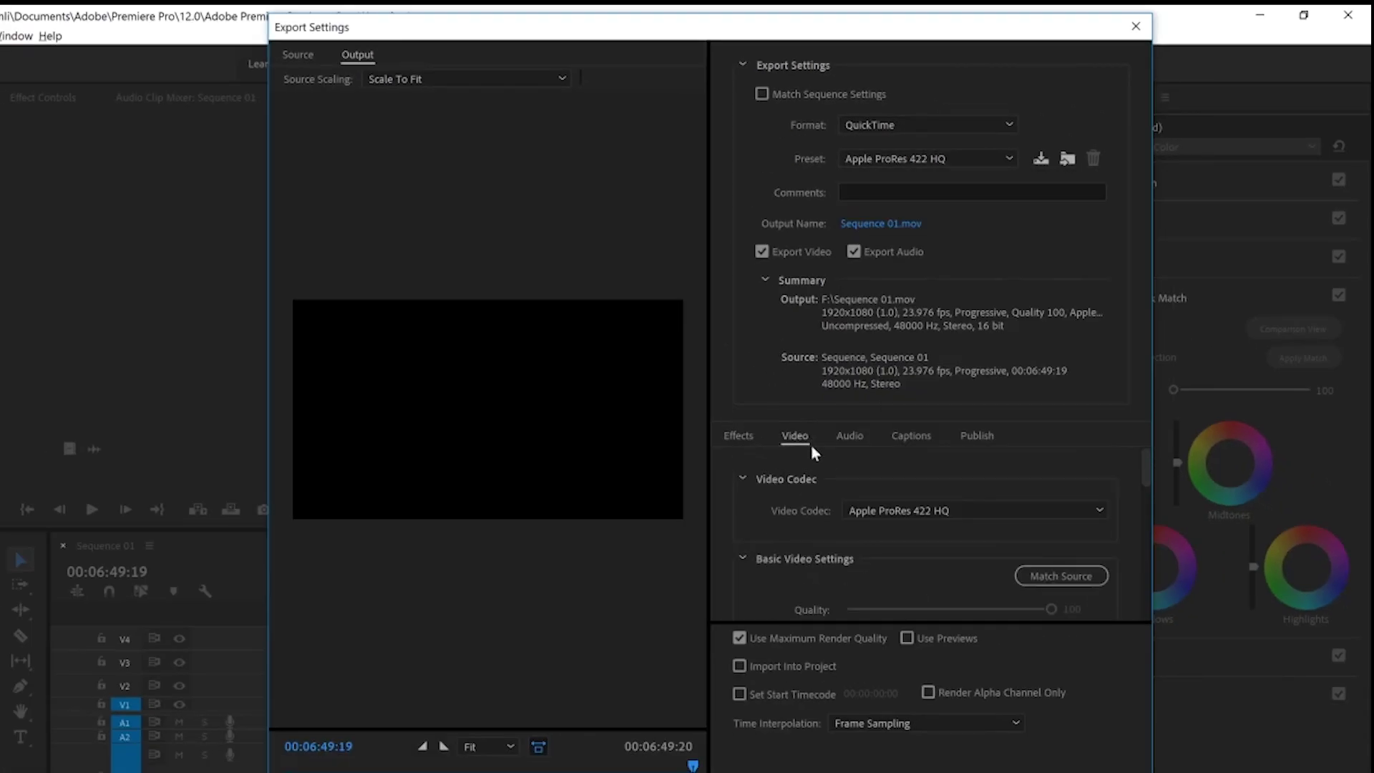
pyautogui.scroll(-5, 771, 538)
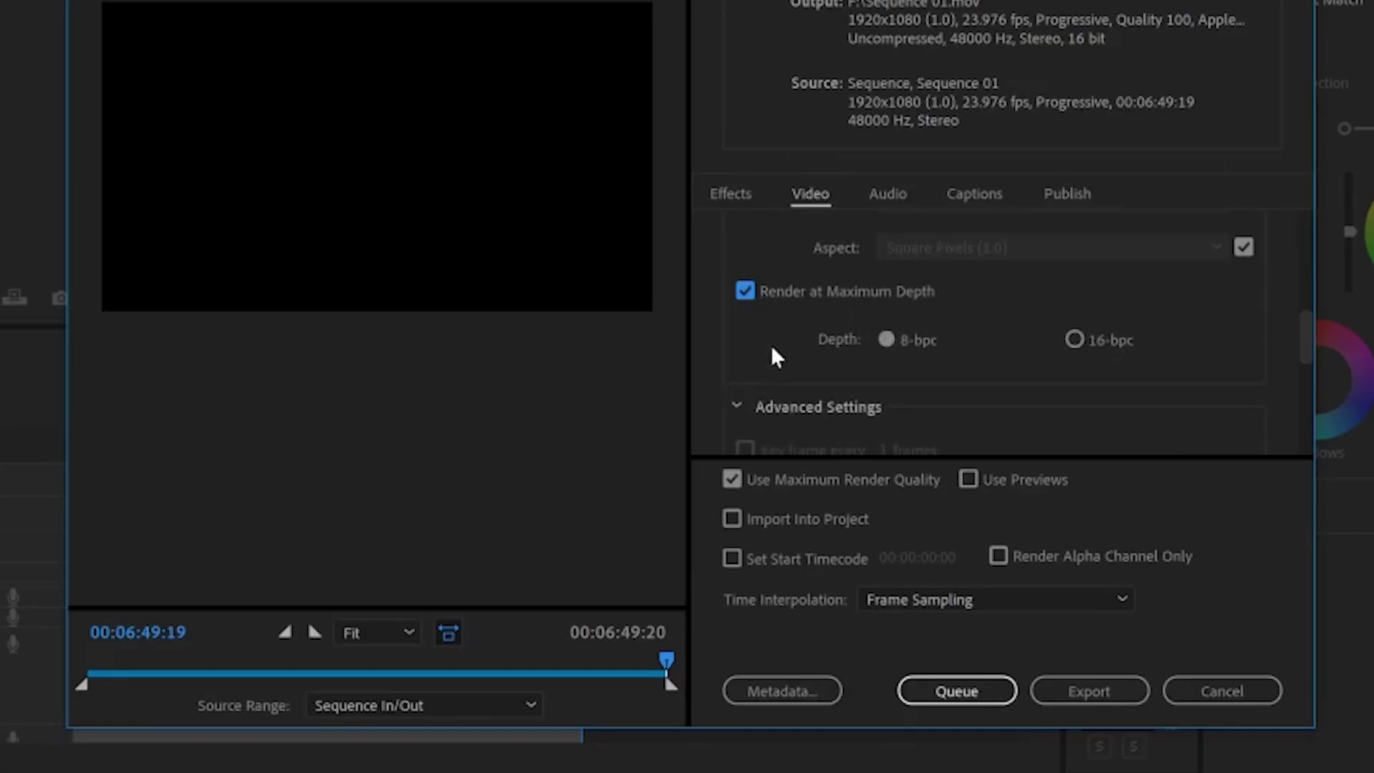
pyautogui.scroll(-5, 773, 356)
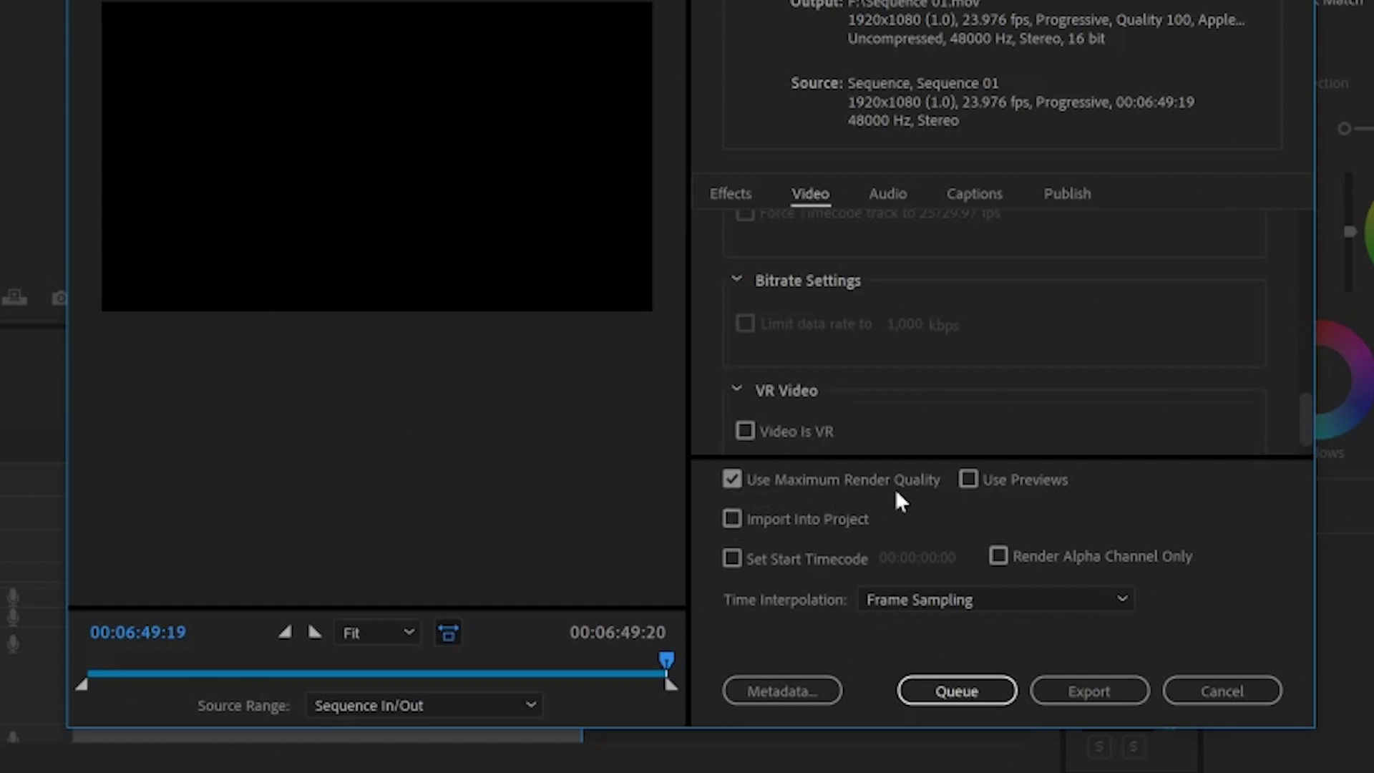
pyautogui.scroll(3, 880, 322)
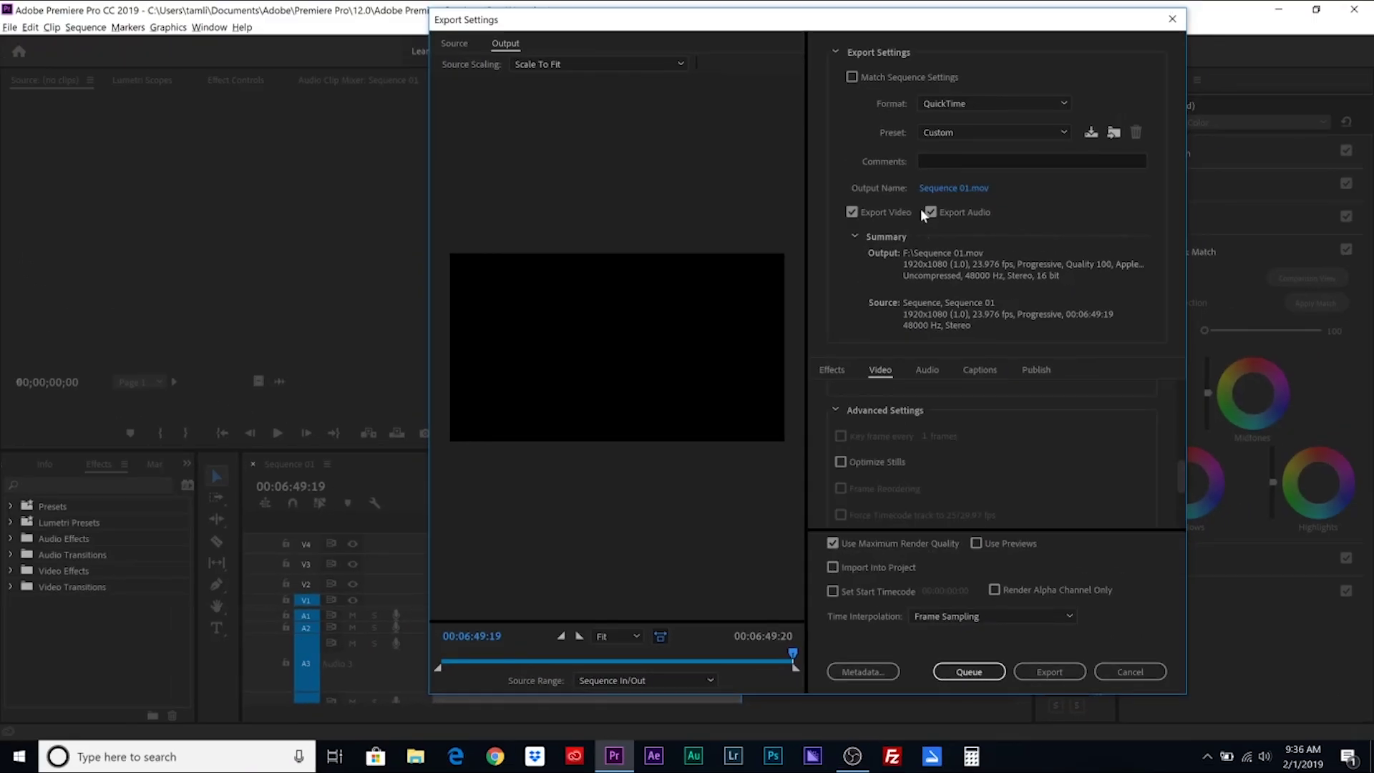
pyautogui.click(952, 190)
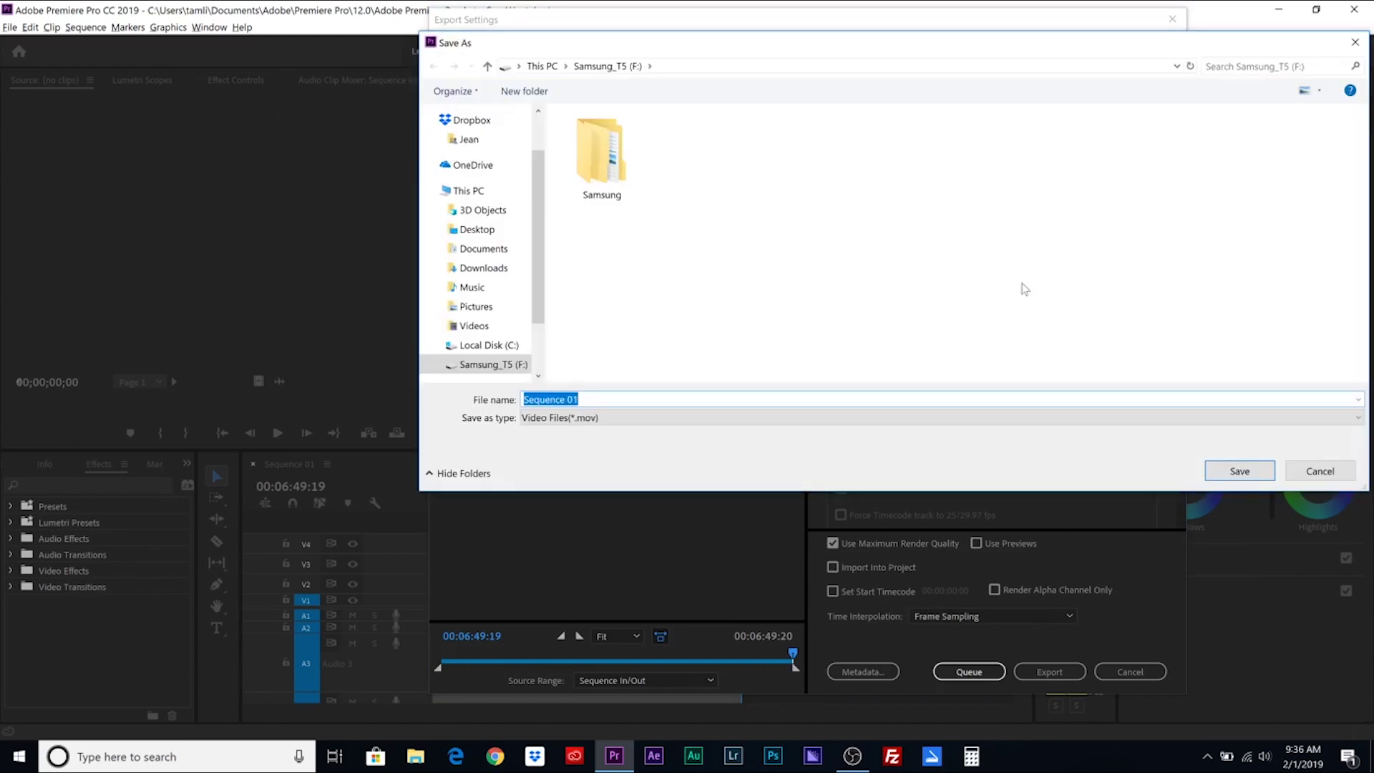
# Step: Save the export as 'Prores' on the Desktop and render the ProRes master
pyautogui.write('P')
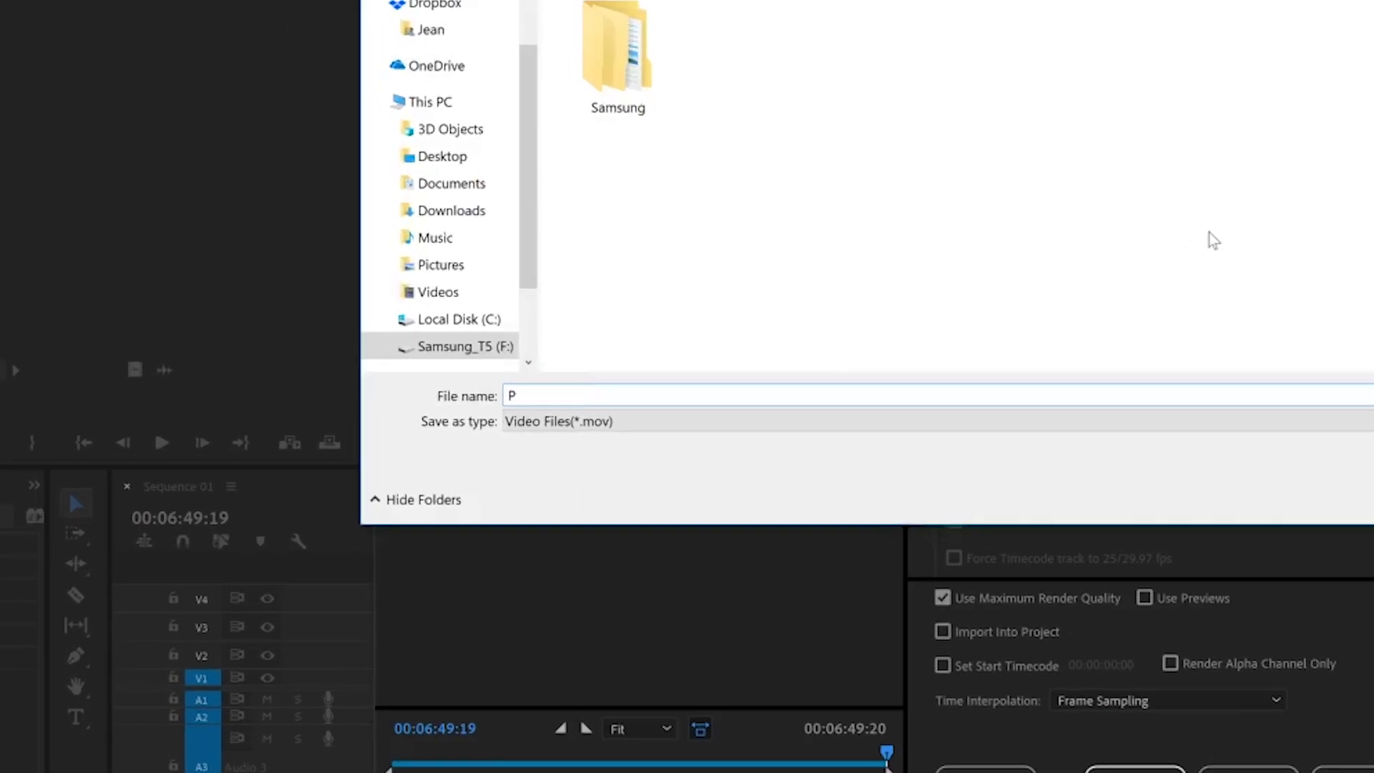
pyautogui.write('roress')
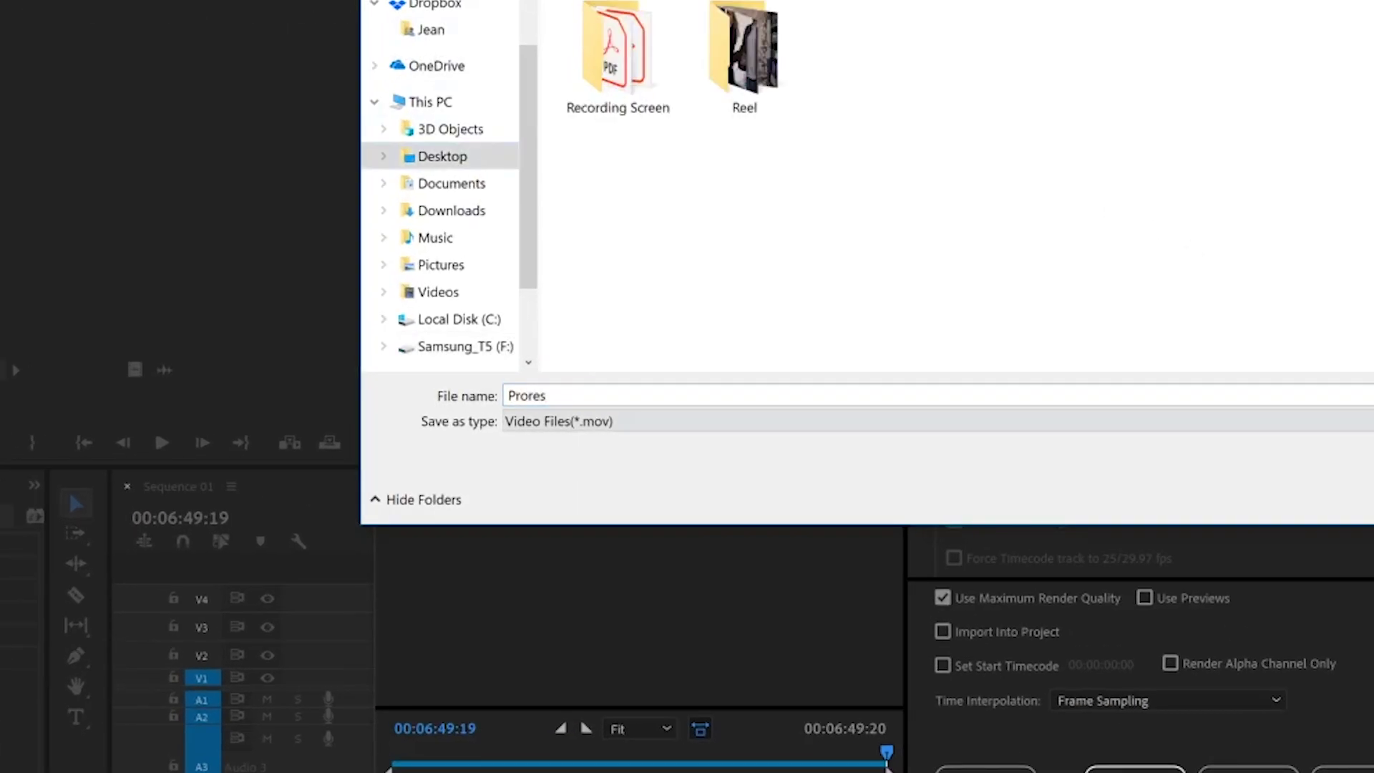
pyautogui.press('Return')
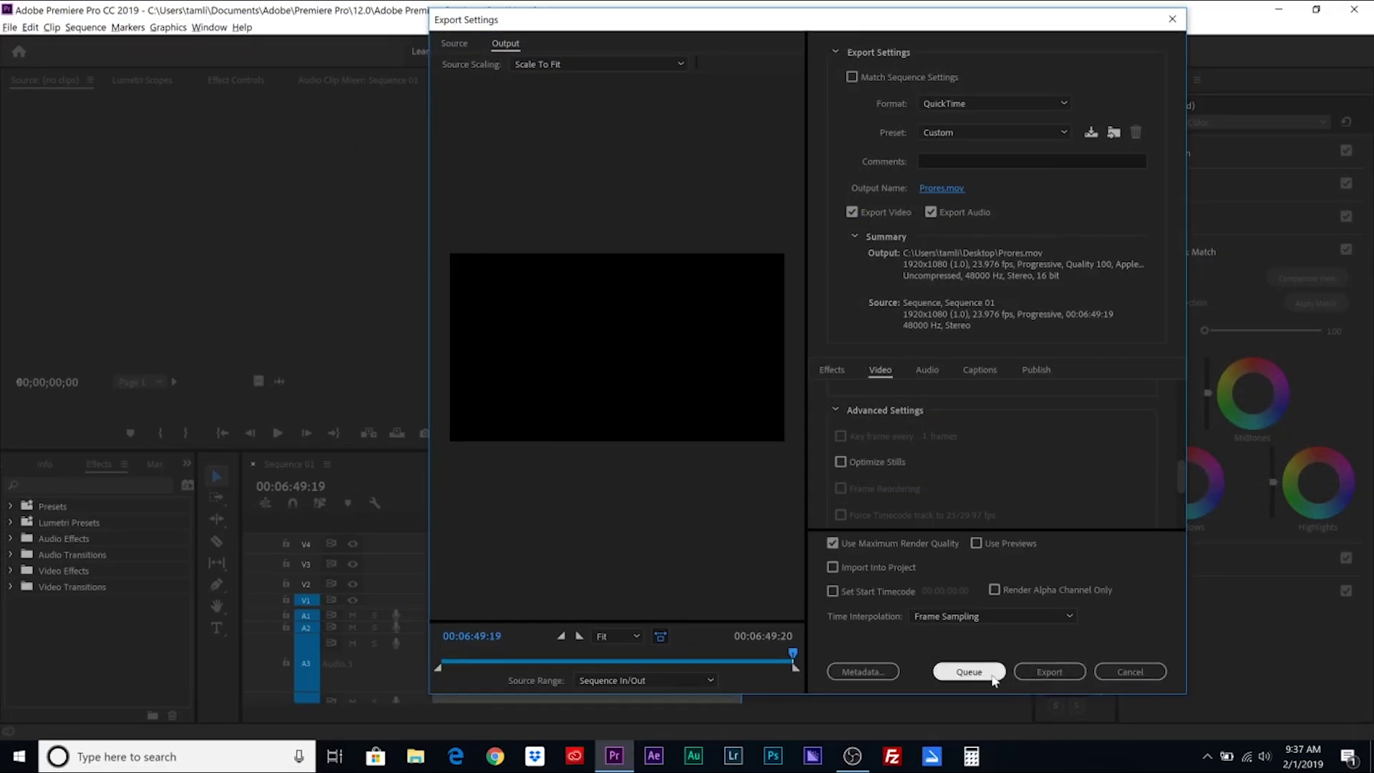
pyautogui.click(1057, 674)
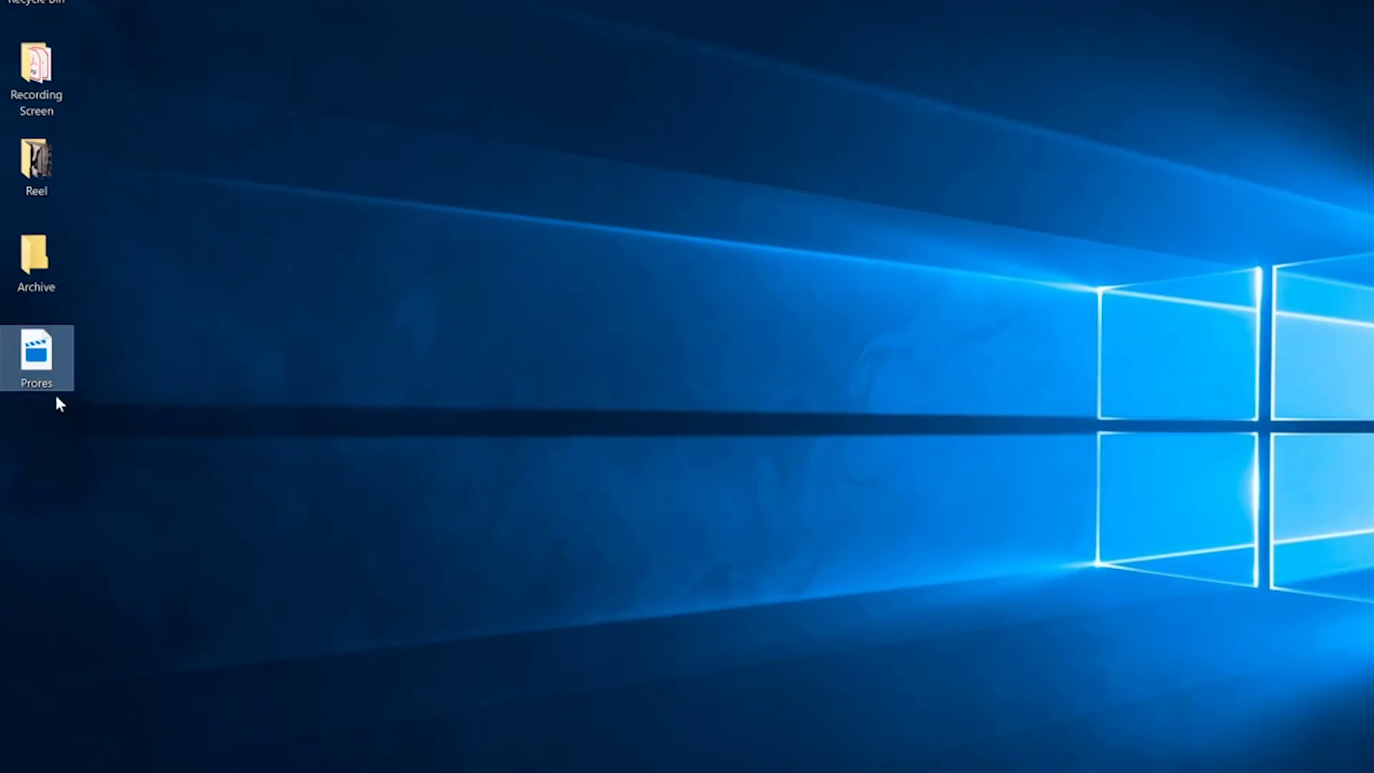
# Step: Move the exported Prores file on the desktop into the Archive folder
pyautogui.moveTo(37, 356); pyautogui.dragTo(35, 275)
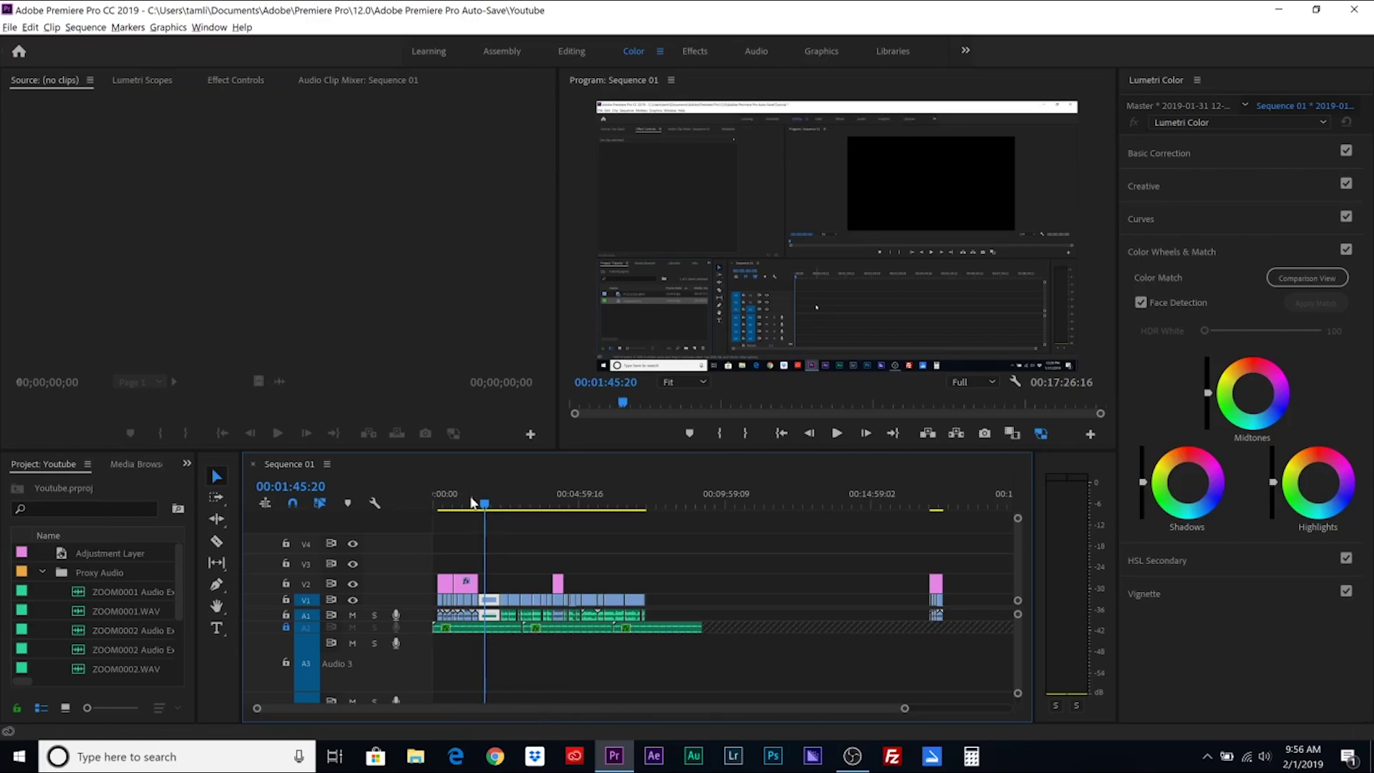
pyautogui.moveTo(478, 503); pyautogui.dragTo(471, 503)
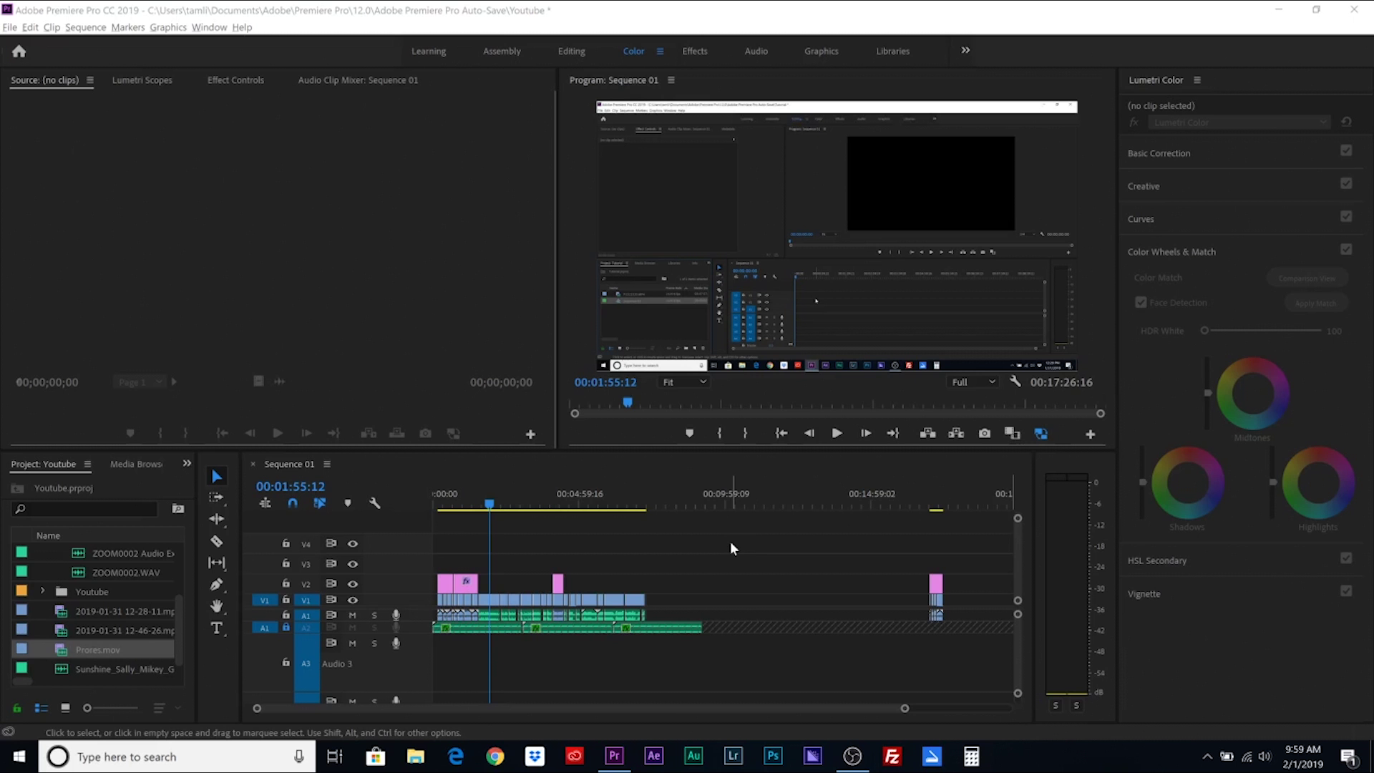
pyautogui.click(415, 756)
# Step: Open Desktop > Archive in File Explorer and drag Prores.mov onto Premiere's V4 track
pyautogui.scroll(-2, 276, 361)
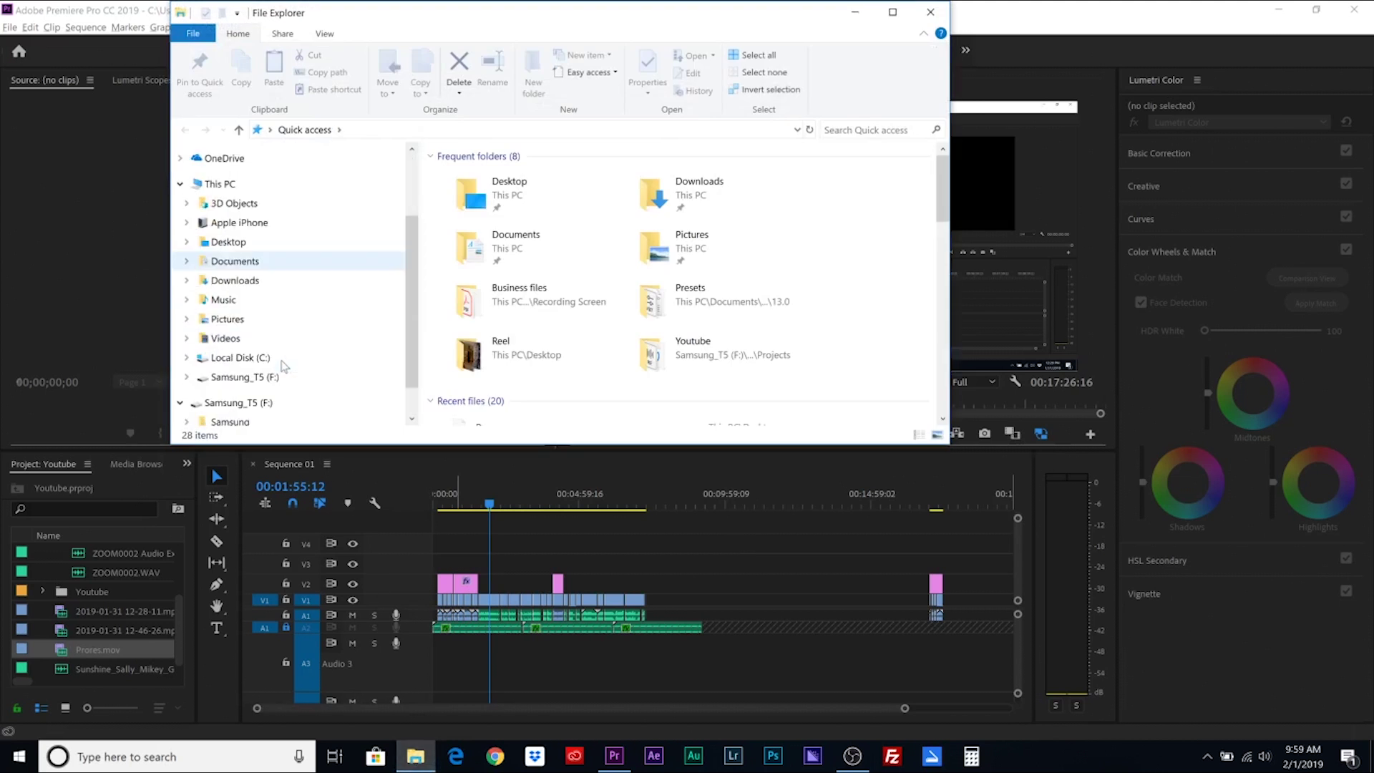
pyautogui.click(228, 242)
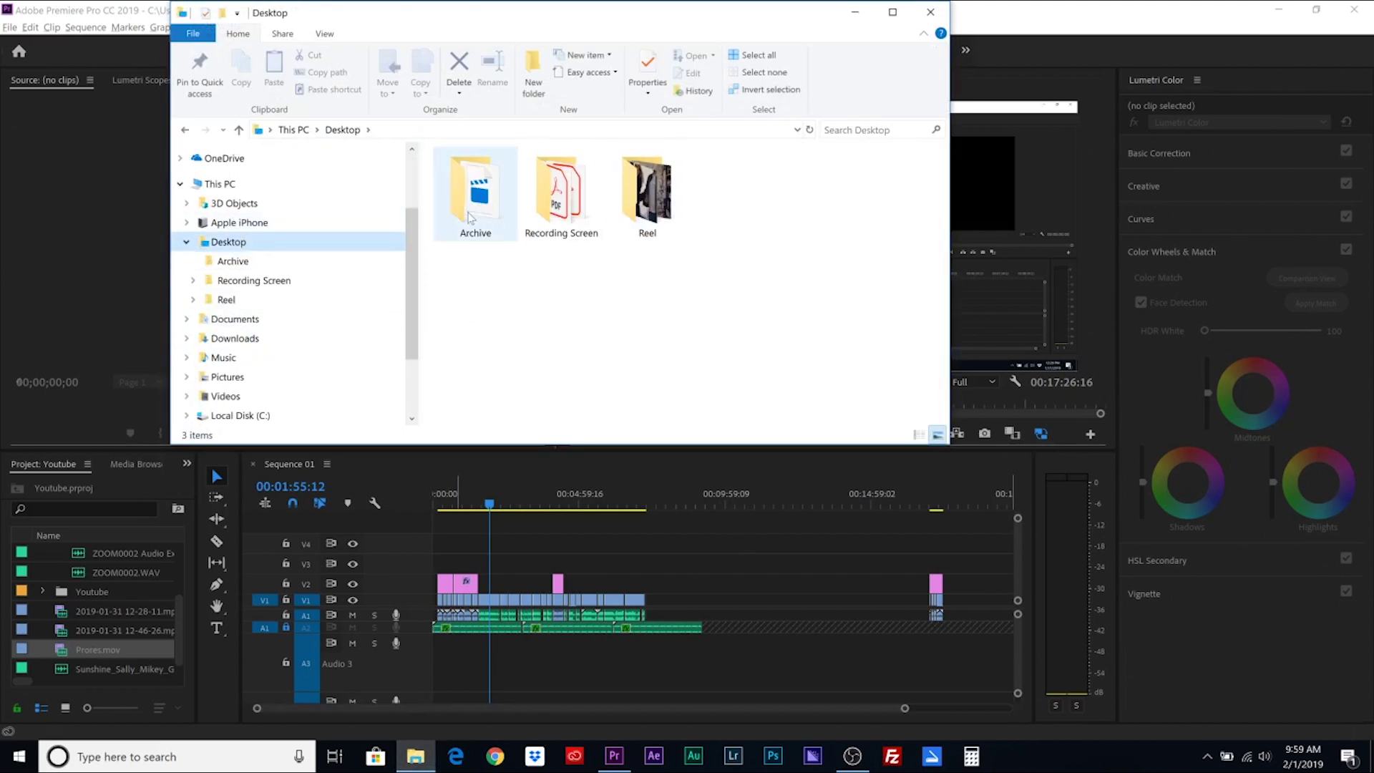
pyautogui.doubleClick(495, 322)
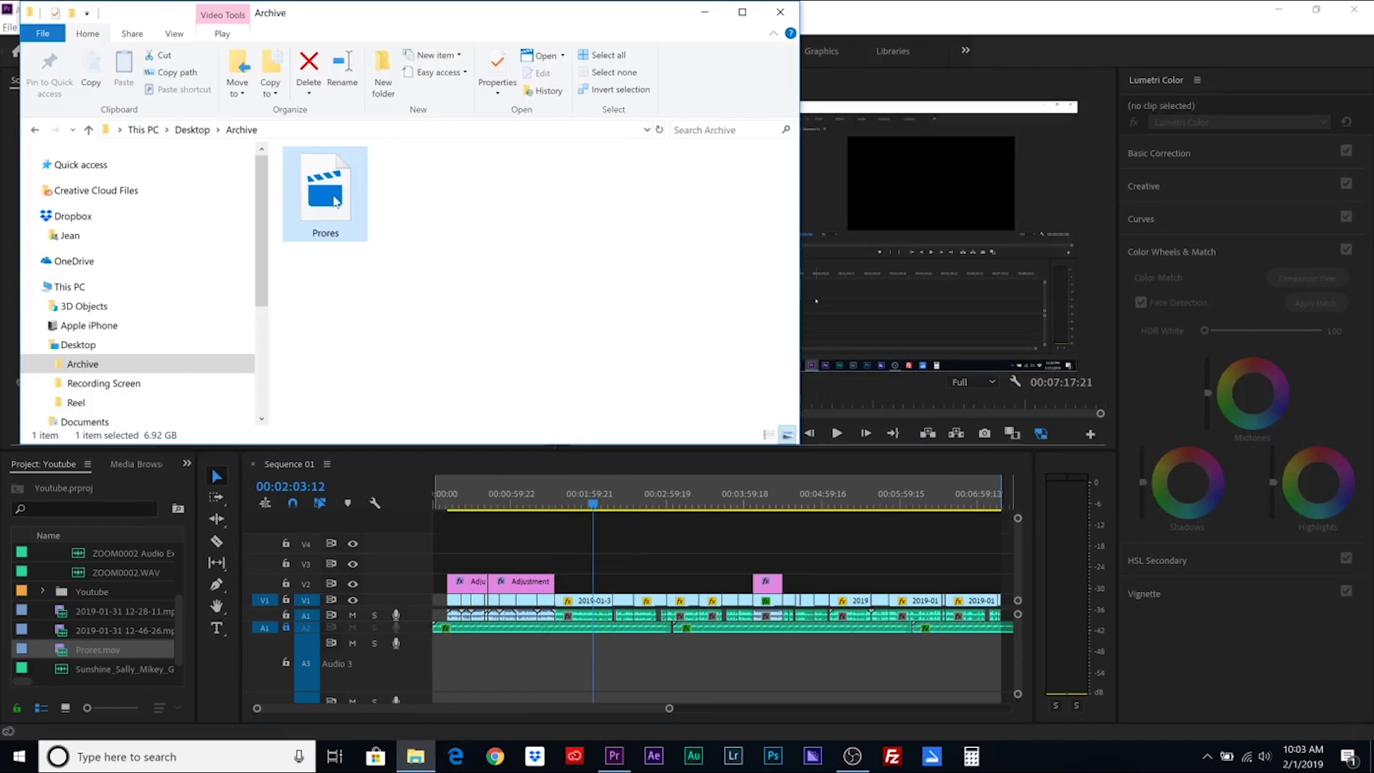
pyautogui.moveTo(522, 293); pyautogui.dragTo(555, 552)
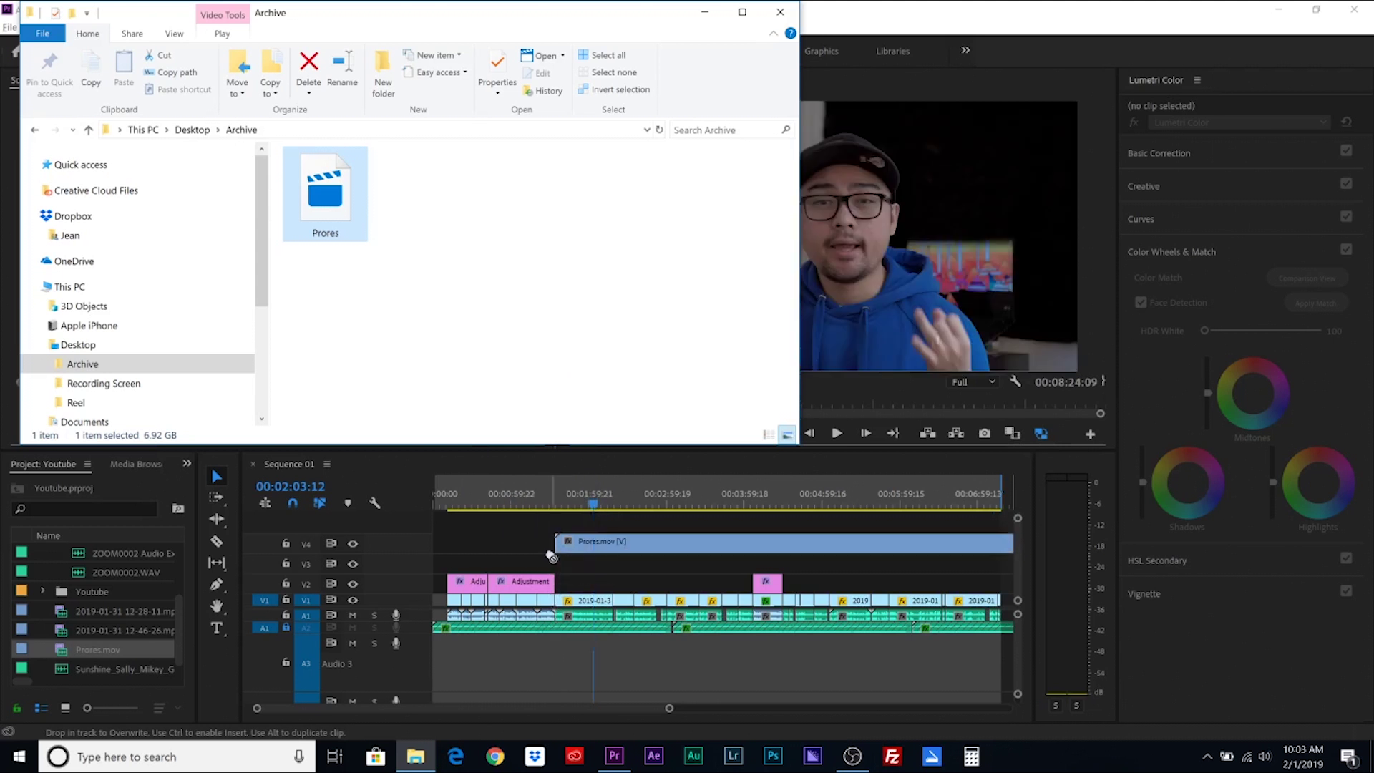
# Step: Drop Prores.mov on V4 above the edit and trim it to 00:00:44:08
pyautogui.click(598, 574)
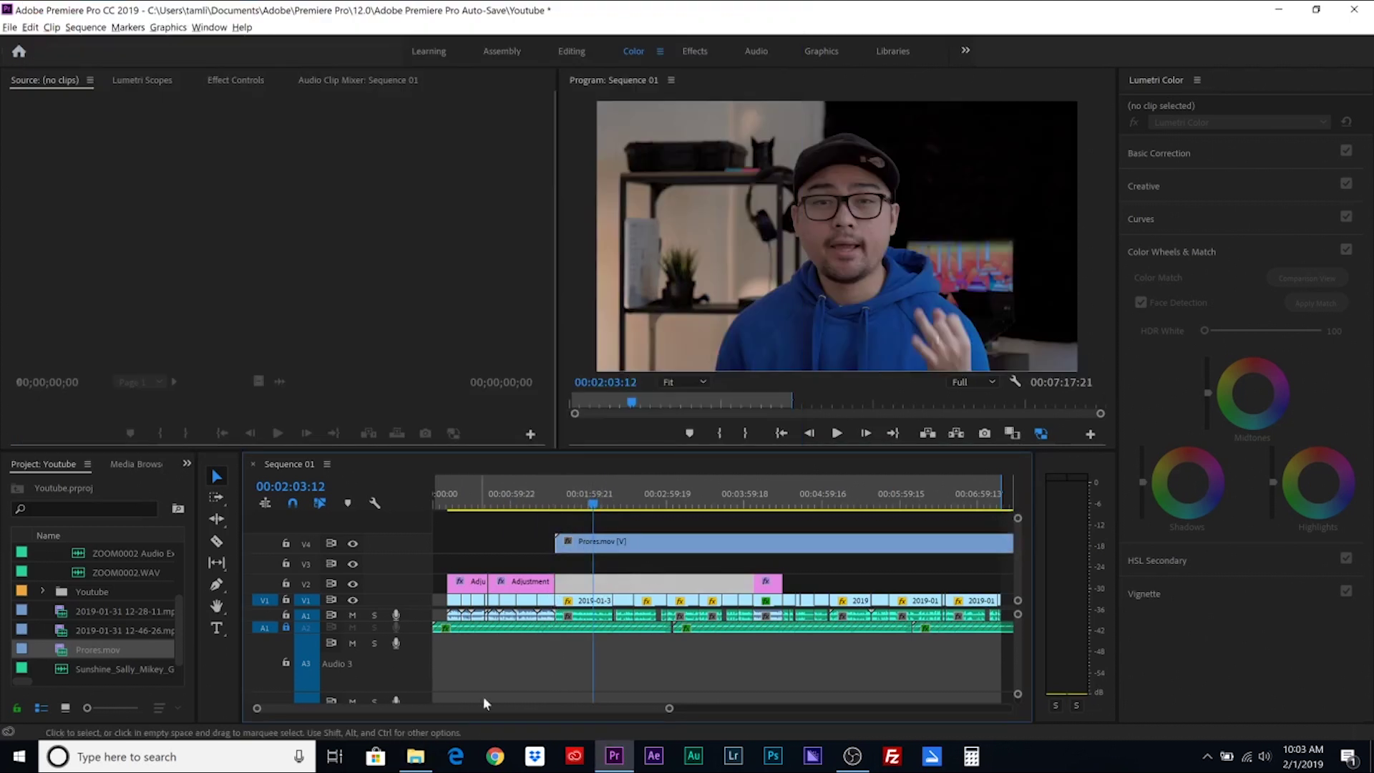
pyautogui.press('-')
pyautogui.moveTo(693, 708); pyautogui.dragTo(733, 708)
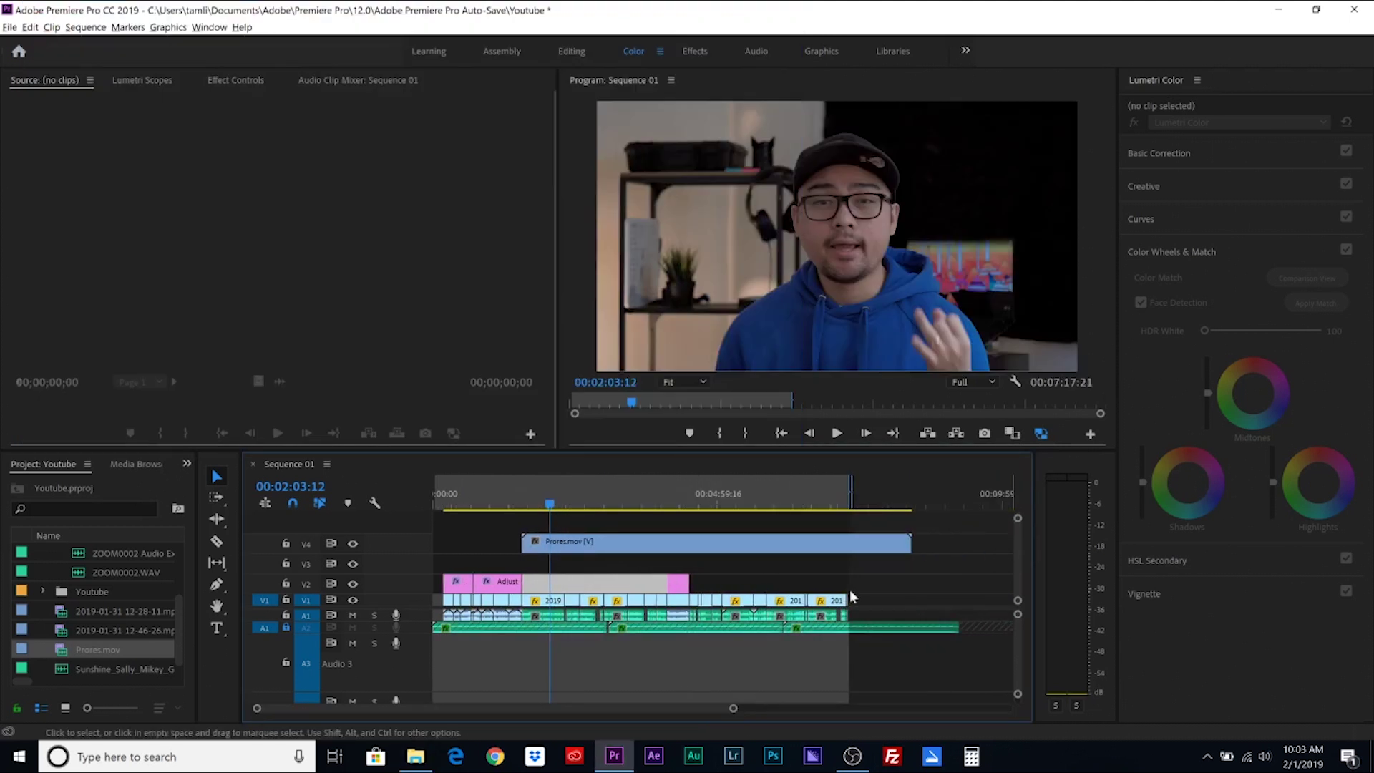
pyautogui.moveTo(911, 542); pyautogui.dragTo(560, 550)
pyautogui.moveTo(732, 709); pyautogui.dragTo(620, 716)
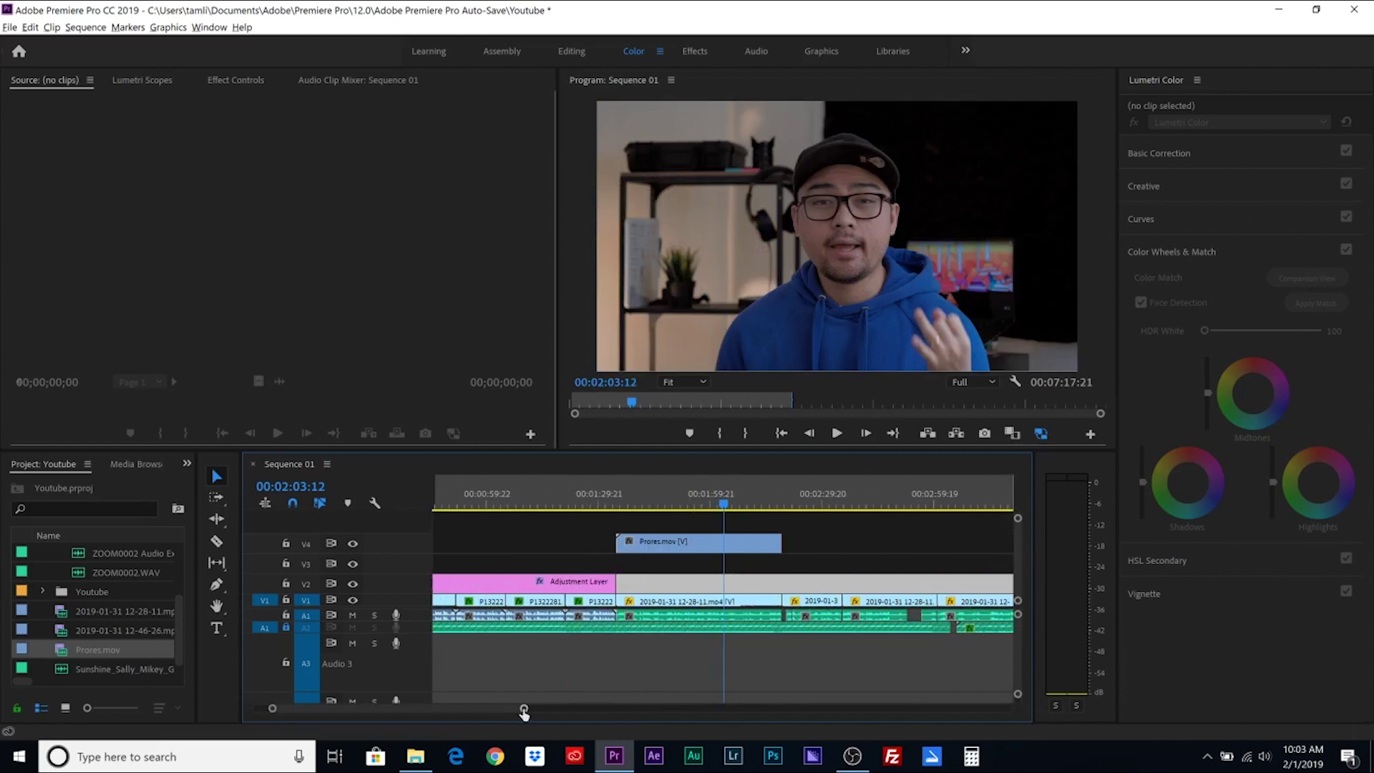
pyautogui.moveTo(524, 708); pyautogui.dragTo(550, 708)
pyautogui.moveTo(699, 562); pyautogui.dragTo(699, 562)
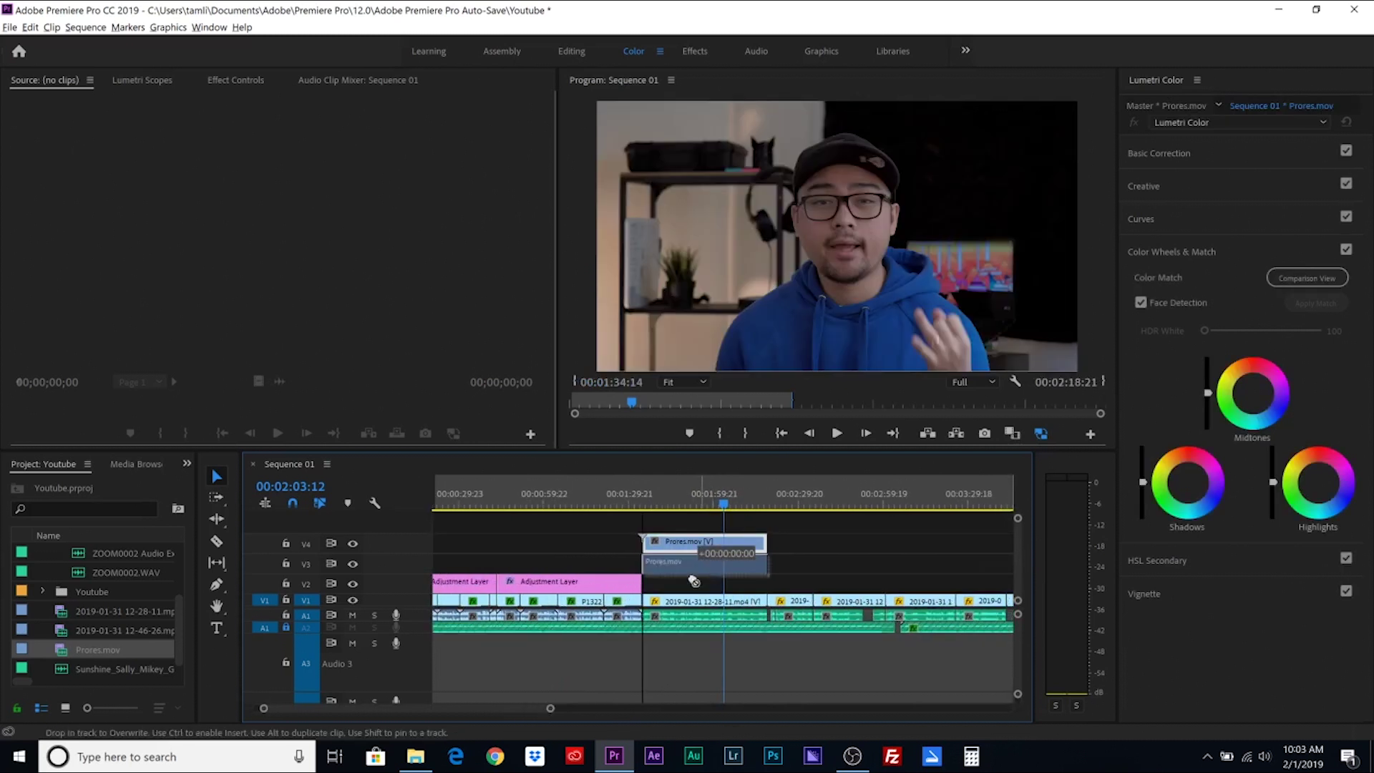